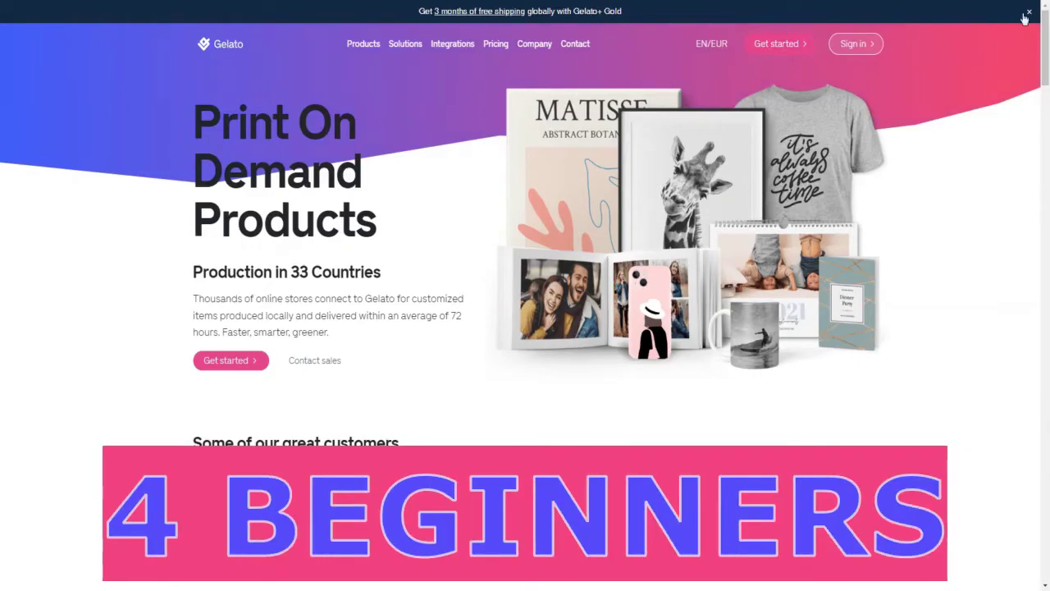
Dismiss the free-shipping banner and look through the Gelato home page and the mug listings
{"action": "left_click", "coordinate": [1028, 10]}
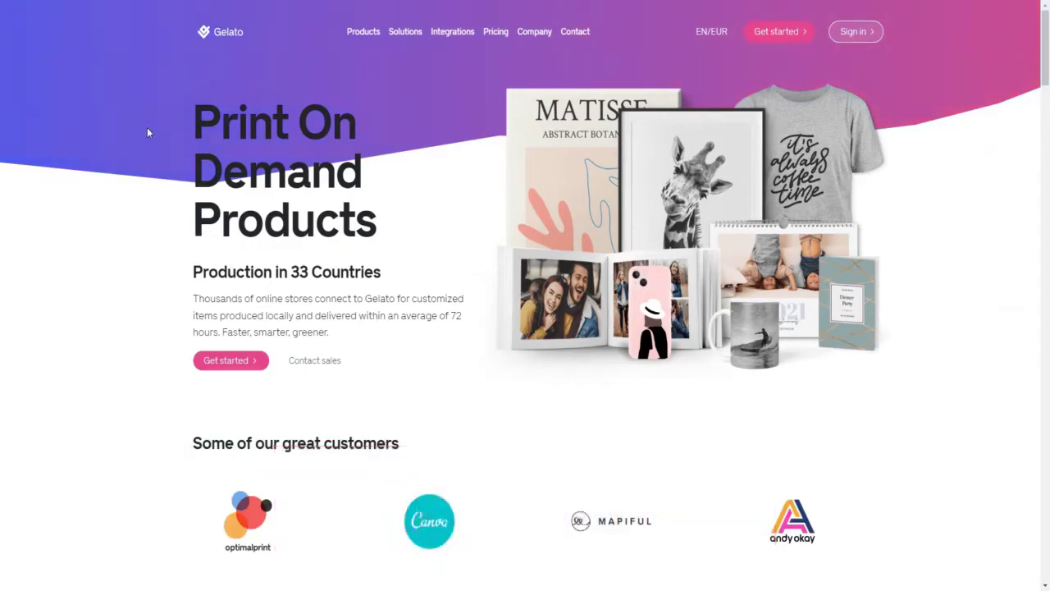
{"action": "scroll", "coordinate": [148, 132], "scroll_direction": "down", "scroll_amount": 5}
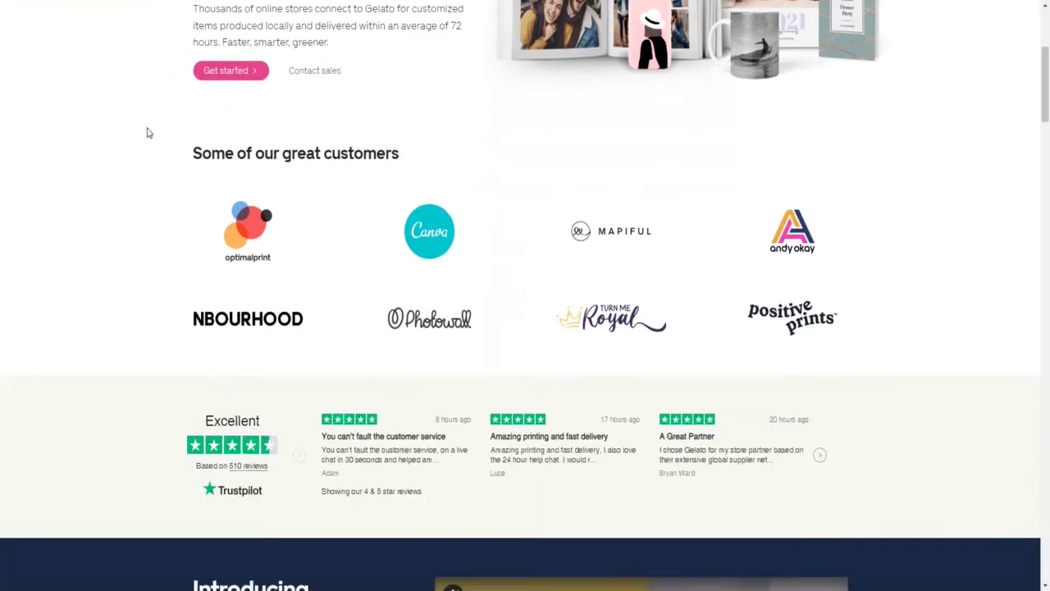
{"action": "scroll", "coordinate": [149, 132], "scroll_direction": "down", "scroll_amount": 6}
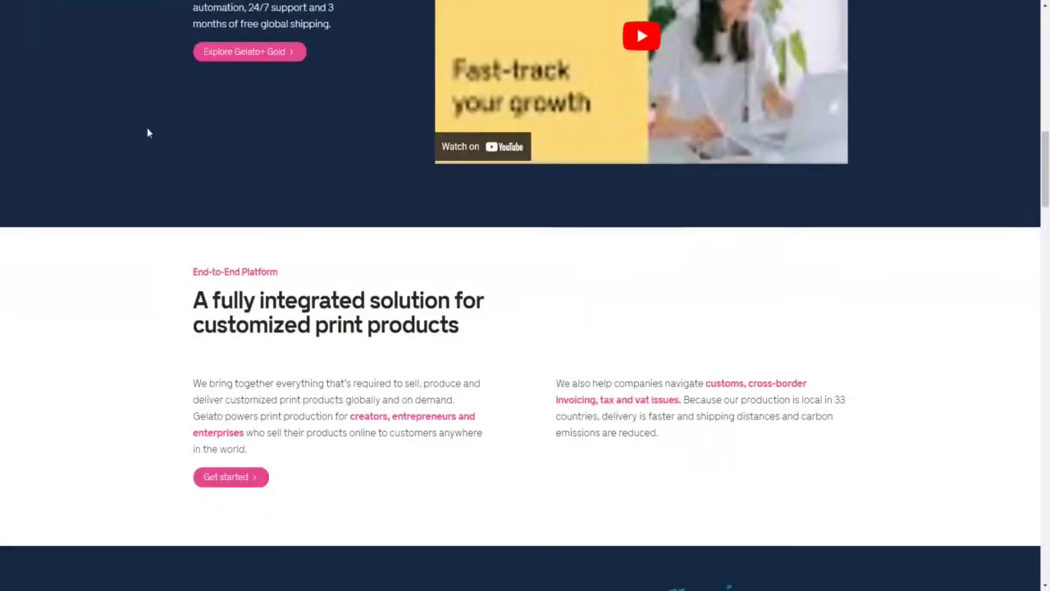
{"action": "scroll", "coordinate": [149, 132], "scroll_direction": "down", "scroll_amount": 8}
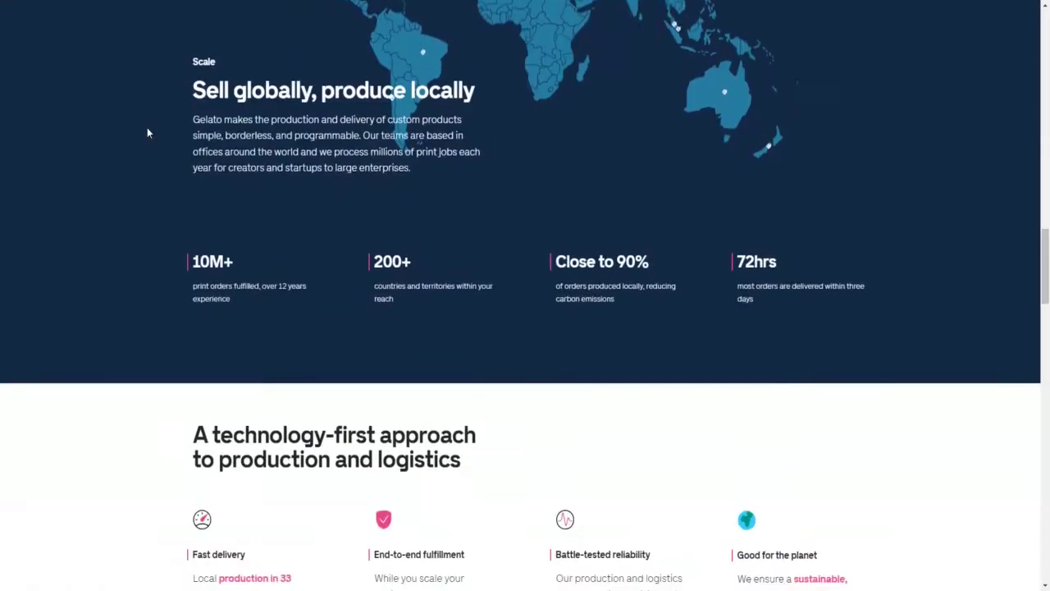
{"action": "scroll", "coordinate": [148, 132], "scroll_direction": "down", "scroll_amount": 4}
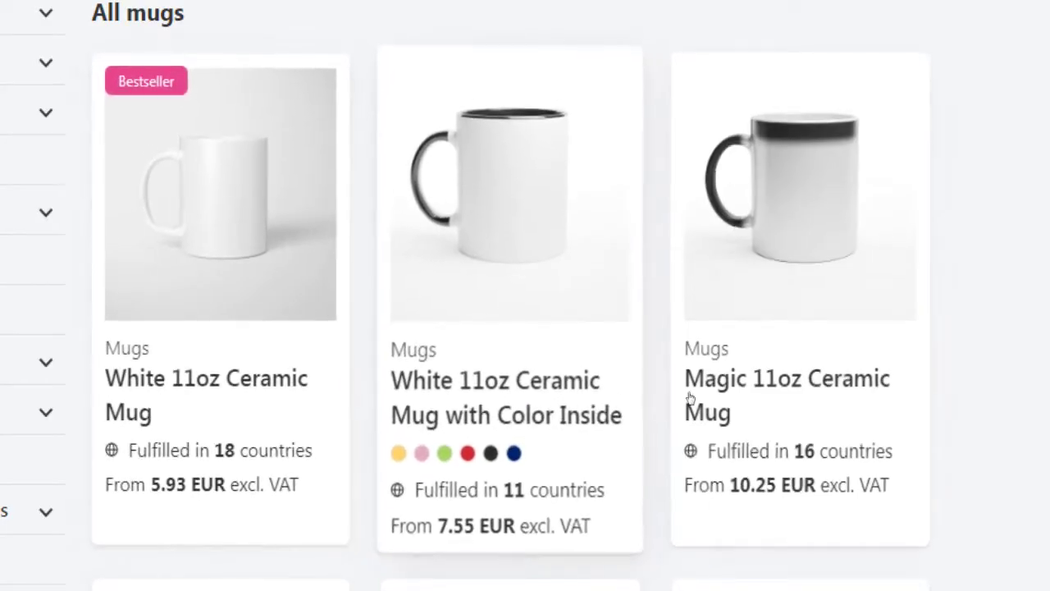
{"action": "scroll", "coordinate": [501, 398], "scroll_direction": "down", "scroll_amount": 5}
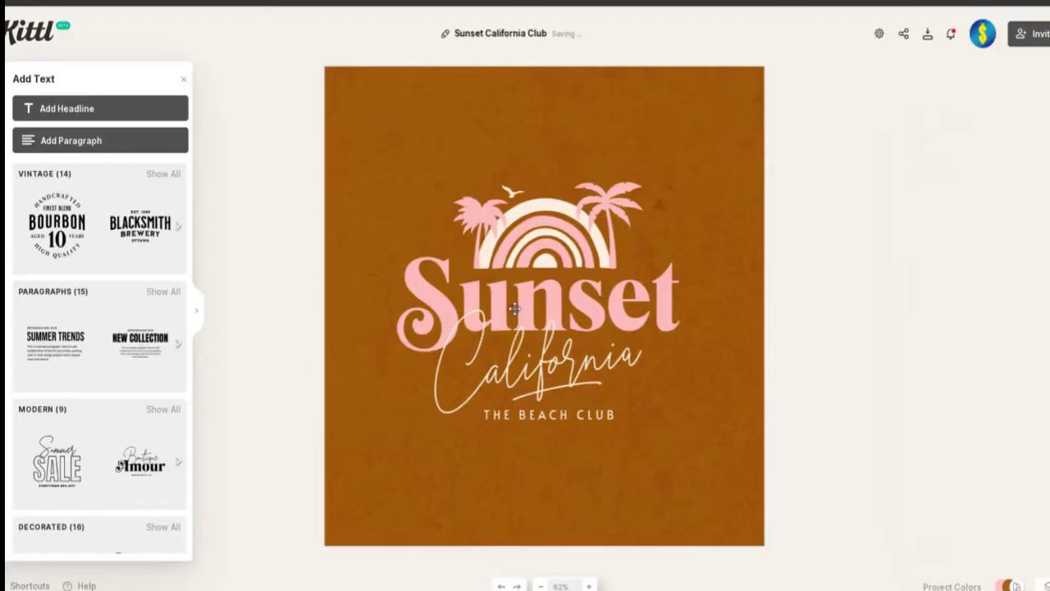
Reposition the Sunset headline in the Sunset California Club design in Kittl and adjust its text color
{"action": "left_click", "coordinate": [525, 328]}
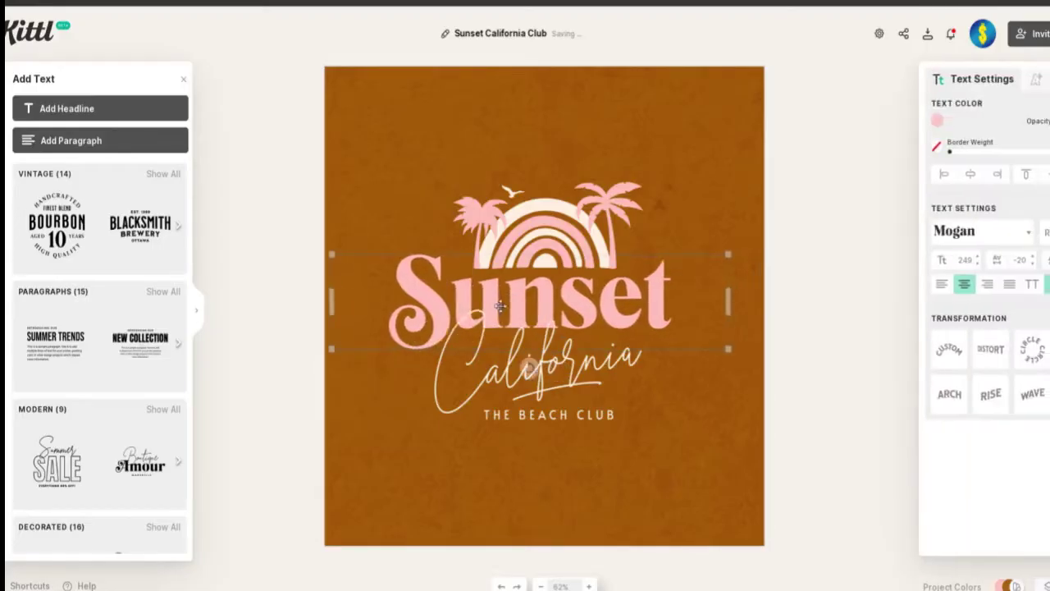
{"action": "left_click_drag", "start_coordinate": [525, 328], "coordinate": [515, 303]}
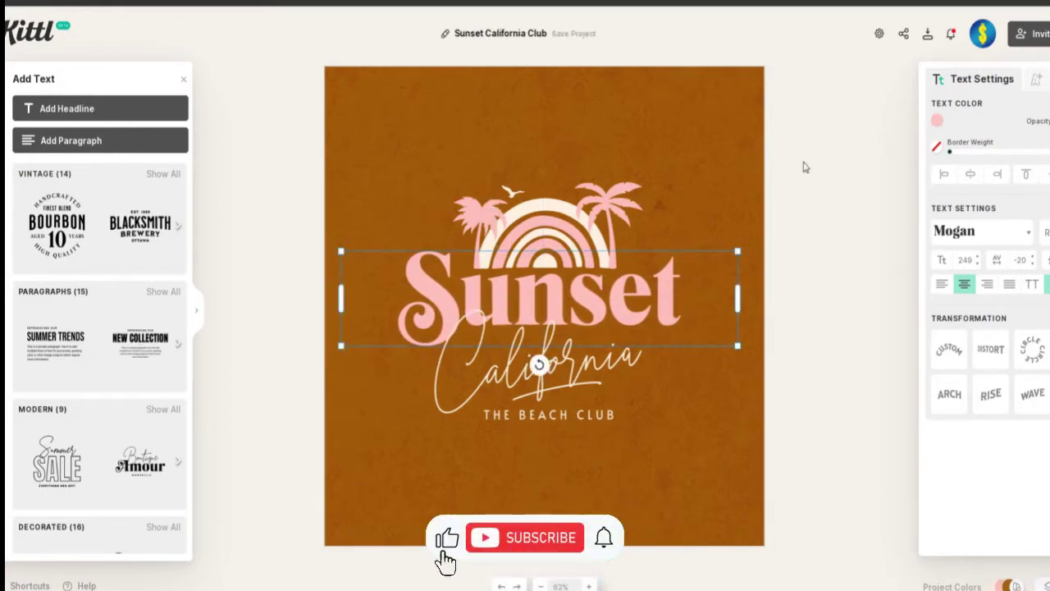
{"action": "left_click", "coordinate": [937, 124]}
{"action": "mouse_move", "coordinate": [876, 212]}
{"action": "left_mouse_down"}
{"action": "mouse_move", "coordinate": [863, 190]}
{"action": "mouse_move", "coordinate": [869, 220]}
{"action": "left_mouse_up"}
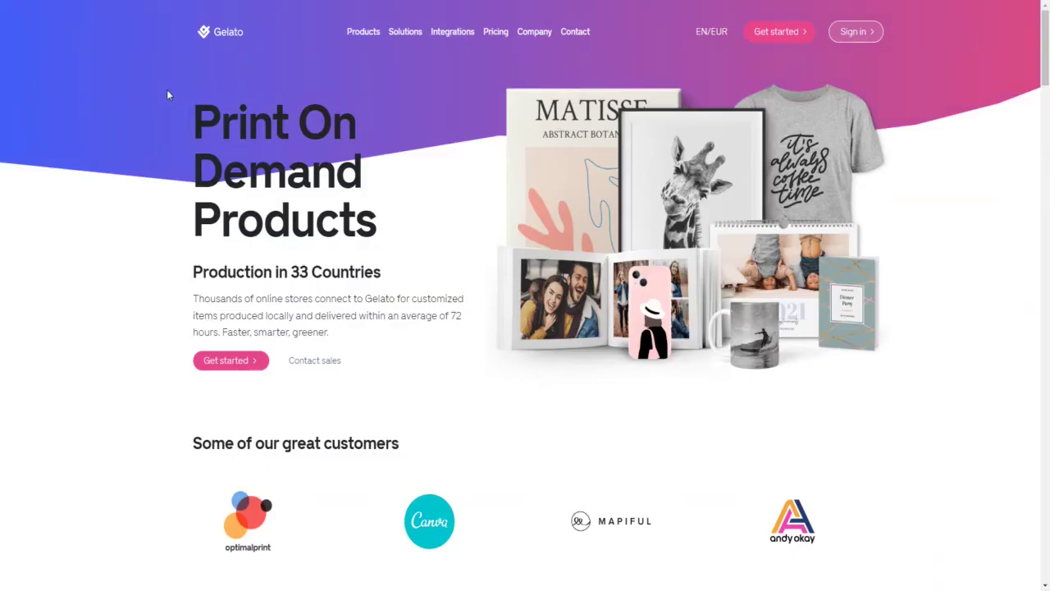
Look over the Gelato home page and open its sign-up page to get started with an account
{"action": "scroll", "coordinate": [167, 91], "scroll_direction": "down", "scroll_amount": 3}
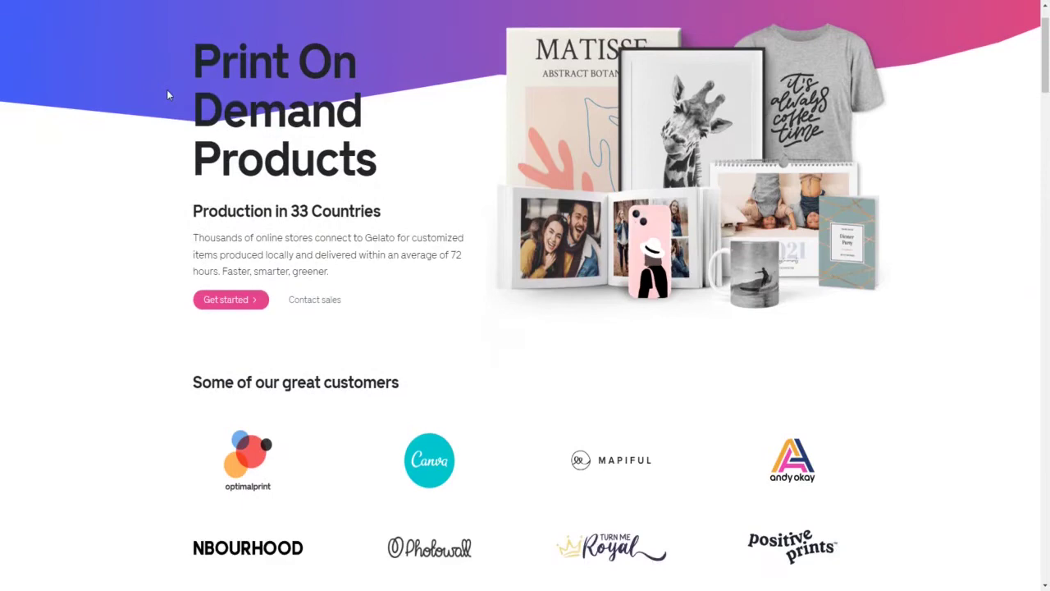
{"action": "scroll", "coordinate": [167, 95], "scroll_direction": "down", "scroll_amount": 5}
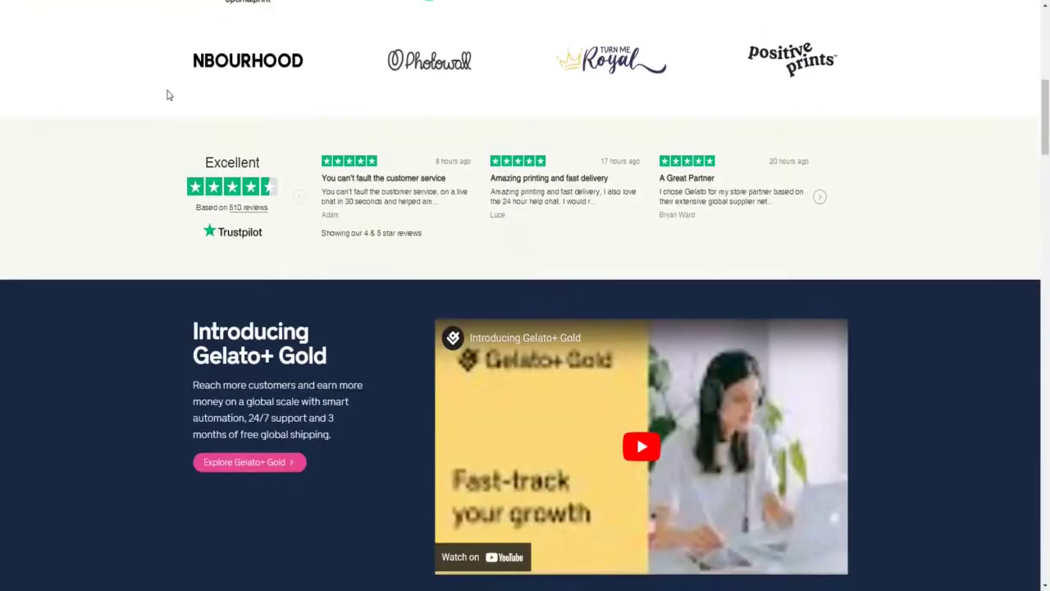
{"action": "scroll", "coordinate": [167, 95], "scroll_direction": "up", "scroll_amount": 3}
{"action": "scroll", "coordinate": [166, 95], "scroll_direction": "up", "scroll_amount": 4}
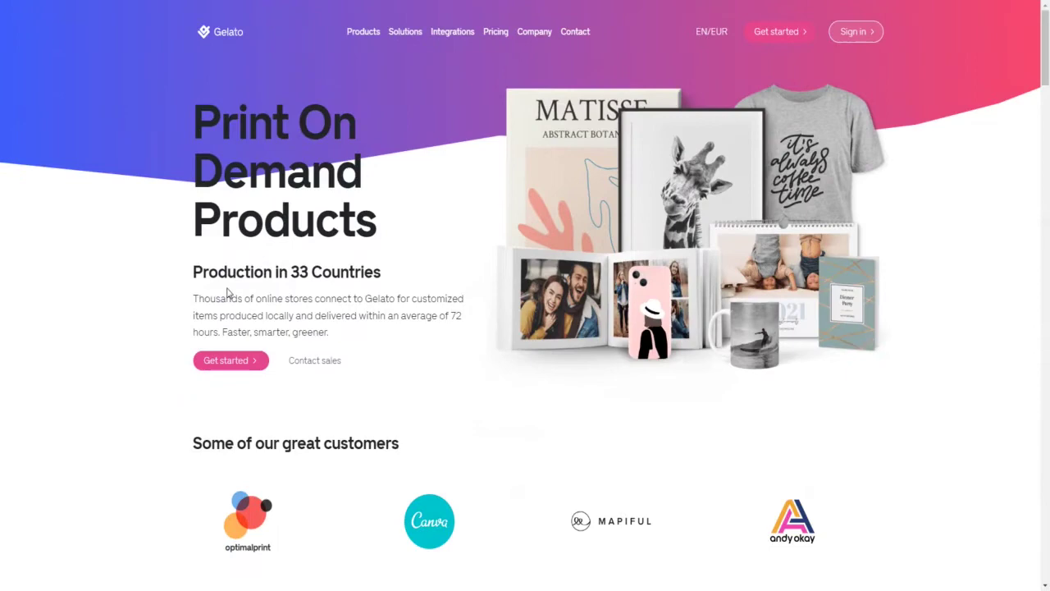
{"action": "scroll", "coordinate": [228, 293], "scroll_direction": "down", "scroll_amount": 3}
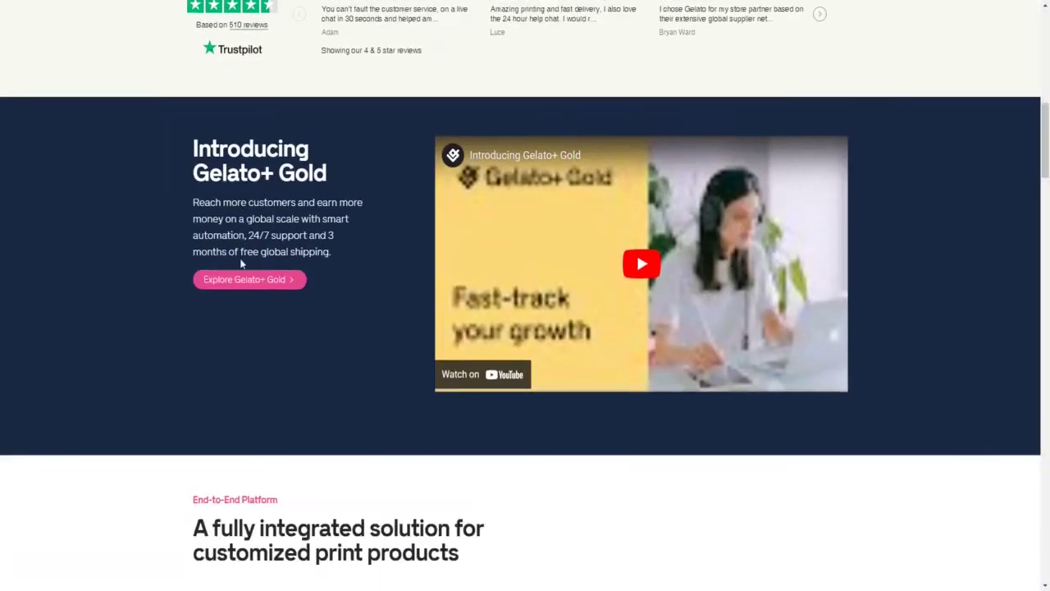
{"action": "scroll", "coordinate": [242, 262], "scroll_direction": "up", "scroll_amount": 10}
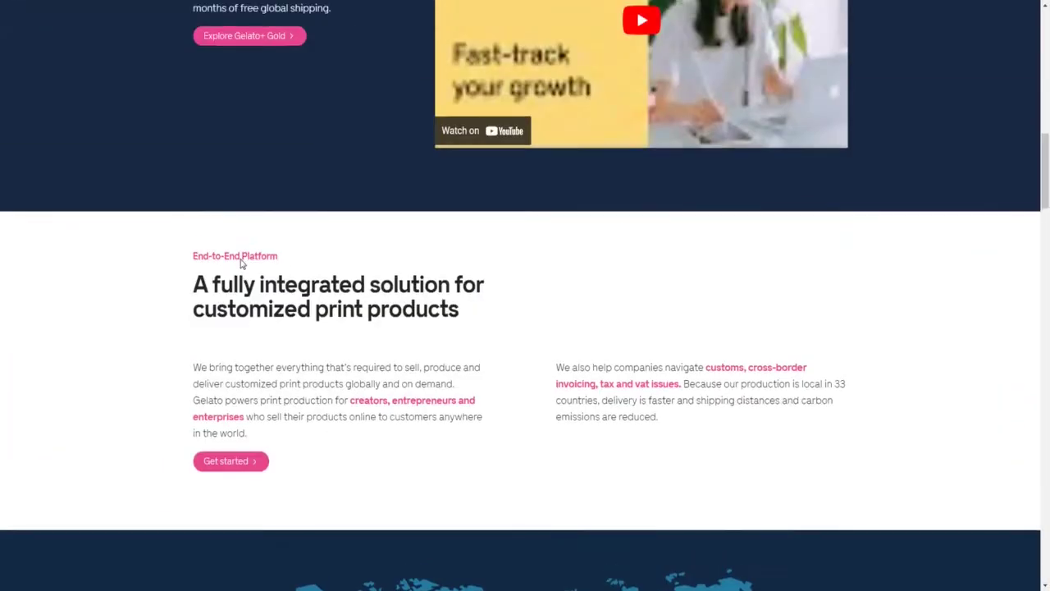
{"action": "scroll", "coordinate": [242, 263], "scroll_direction": "up", "scroll_amount": 4}
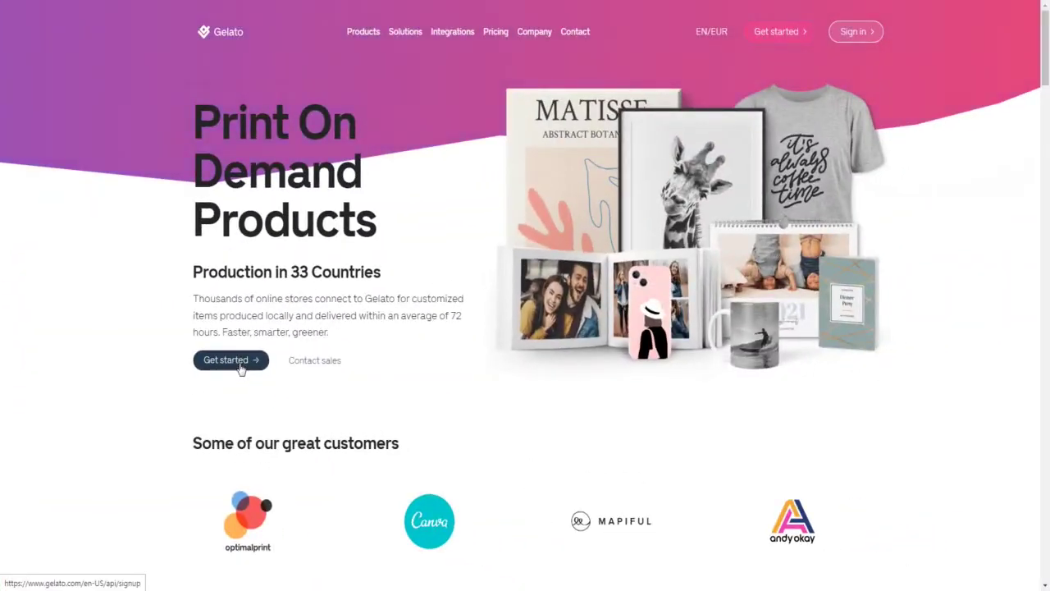
{"action": "left_click", "coordinate": [237, 362]}
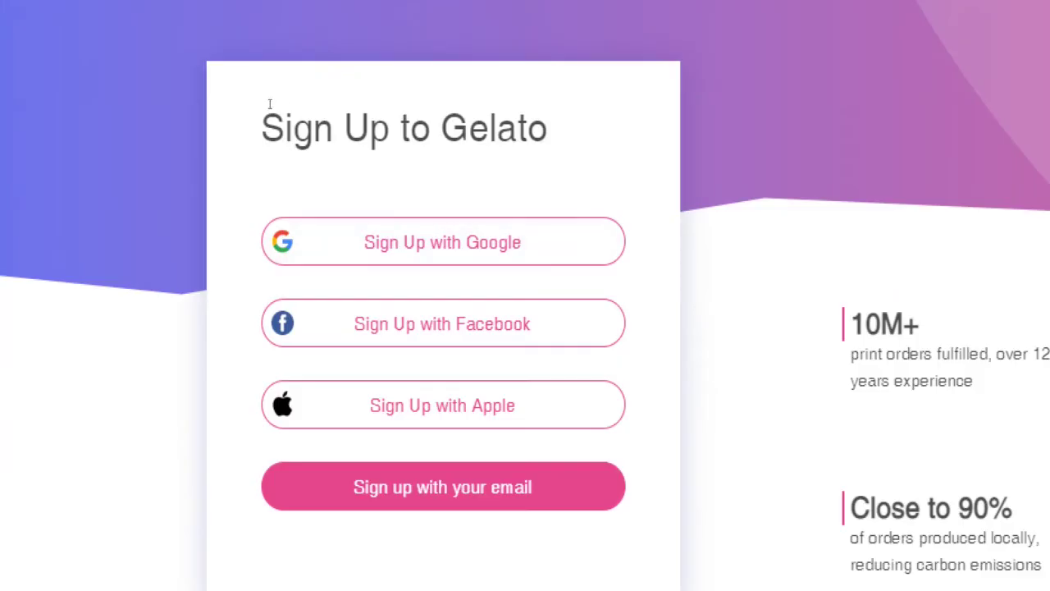
{"action": "mouse_move", "coordinate": [250, 101]}
{"action": "left_mouse_down"}
{"action": "mouse_move", "coordinate": [549, 127]}
{"action": "mouse_move", "coordinate": [235, 106]}
{"action": "left_mouse_up"}
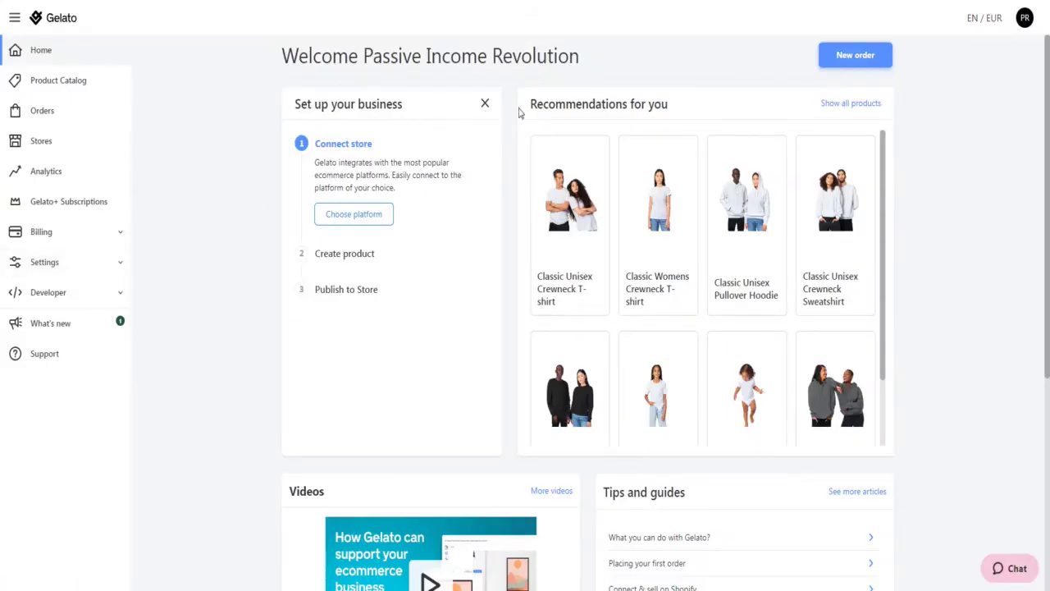
Open the Product Catalog from the Gelato dashboard and look through the product categories
{"action": "left_click_drag", "start_coordinate": [523, 105], "coordinate": [553, 104]}
{"action": "left_click_drag", "start_coordinate": [420, 100], "coordinate": [399, 97]}
{"action": "left_click", "coordinate": [81, 88]}
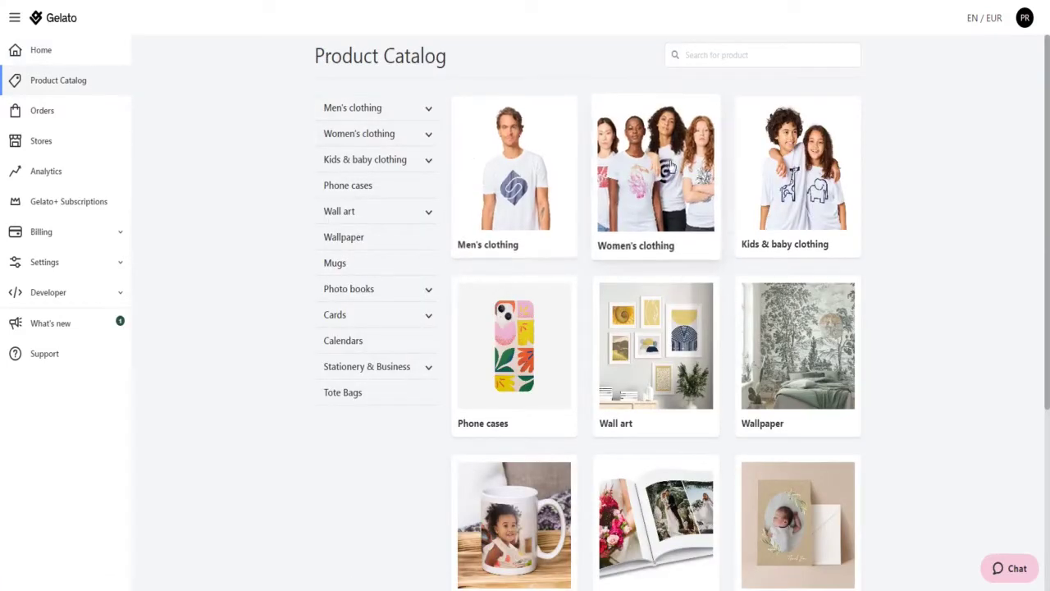
{"action": "scroll", "coordinate": [671, 166], "scroll_direction": "down", "scroll_amount": 1}
{"action": "scroll", "coordinate": [671, 166], "scroll_direction": "down", "scroll_amount": 3}
{"action": "scroll", "coordinate": [667, 164], "scroll_direction": "up", "scroll_amount": 4}
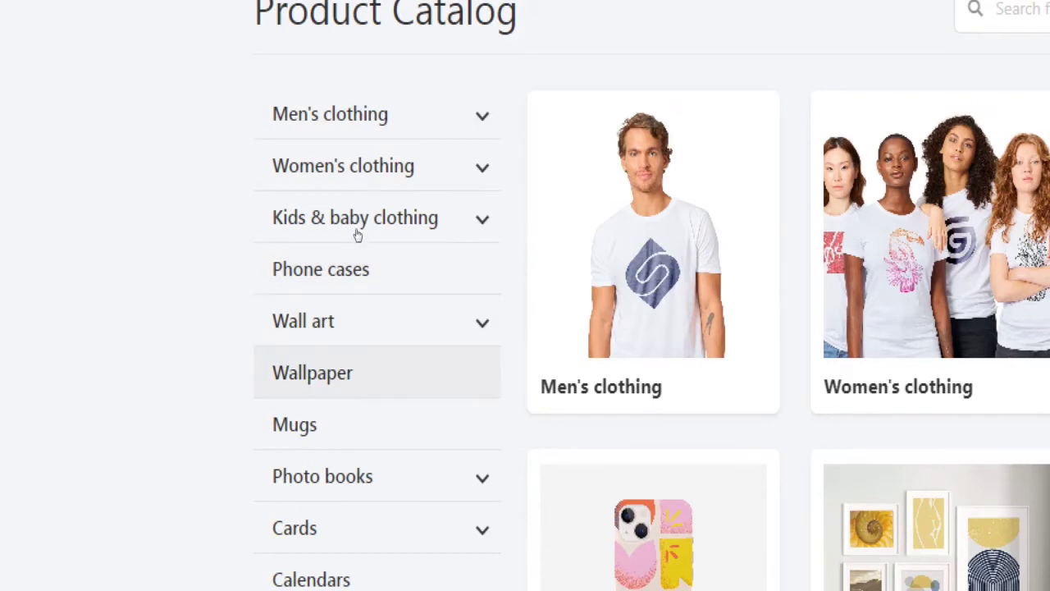
Expand the Men's clothing category to view its product types and open the Wall art category
{"action": "scroll", "coordinate": [348, 352], "scroll_direction": "down", "scroll_amount": 2}
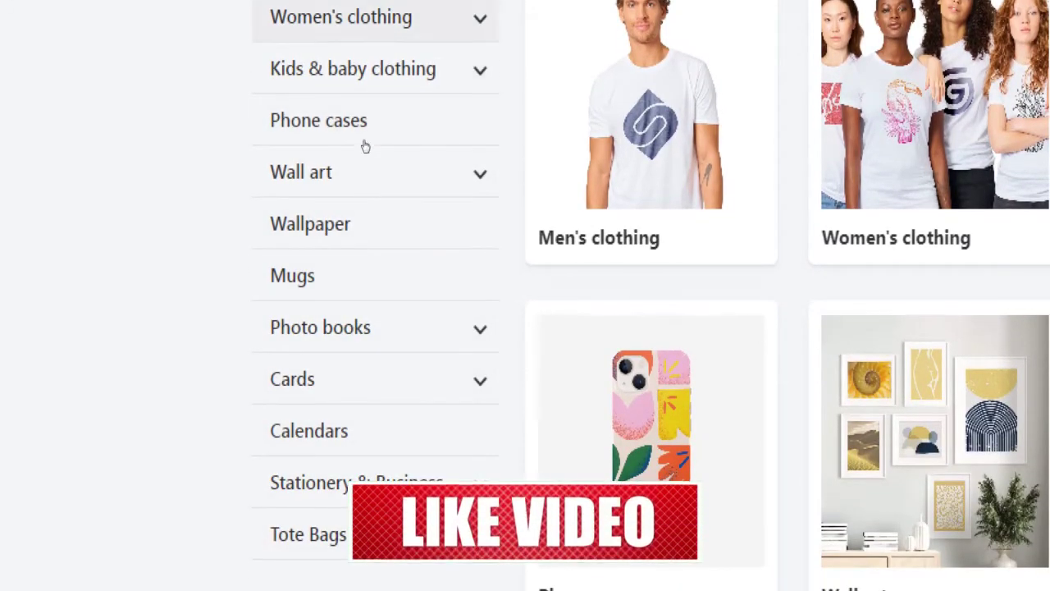
{"action": "scroll", "coordinate": [364, 123], "scroll_direction": "up", "scroll_amount": 1}
{"action": "left_click", "coordinate": [358, 28]}
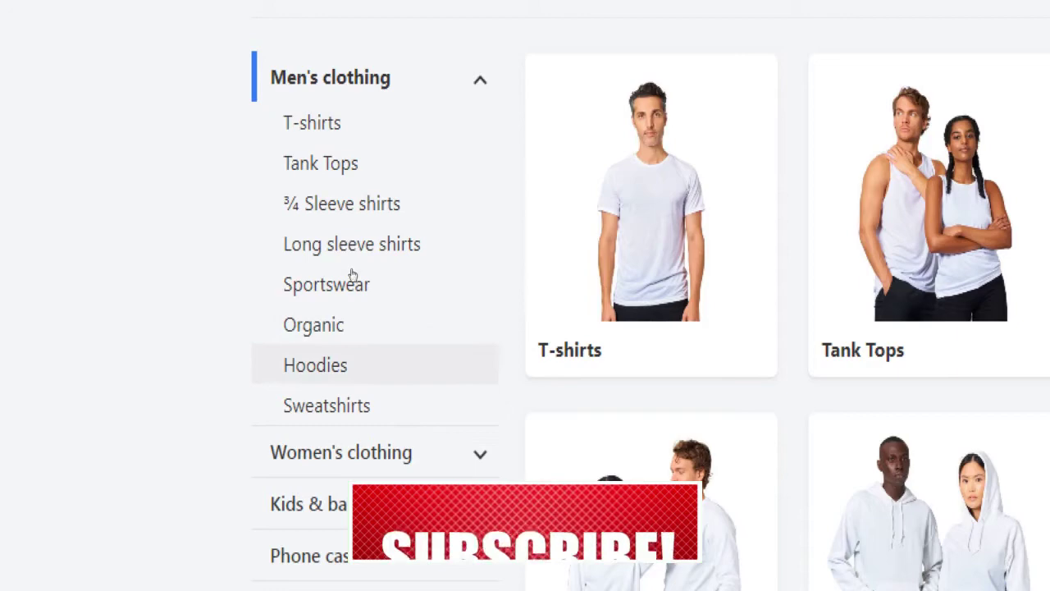
{"action": "scroll", "coordinate": [352, 275], "scroll_direction": "down", "scroll_amount": 3}
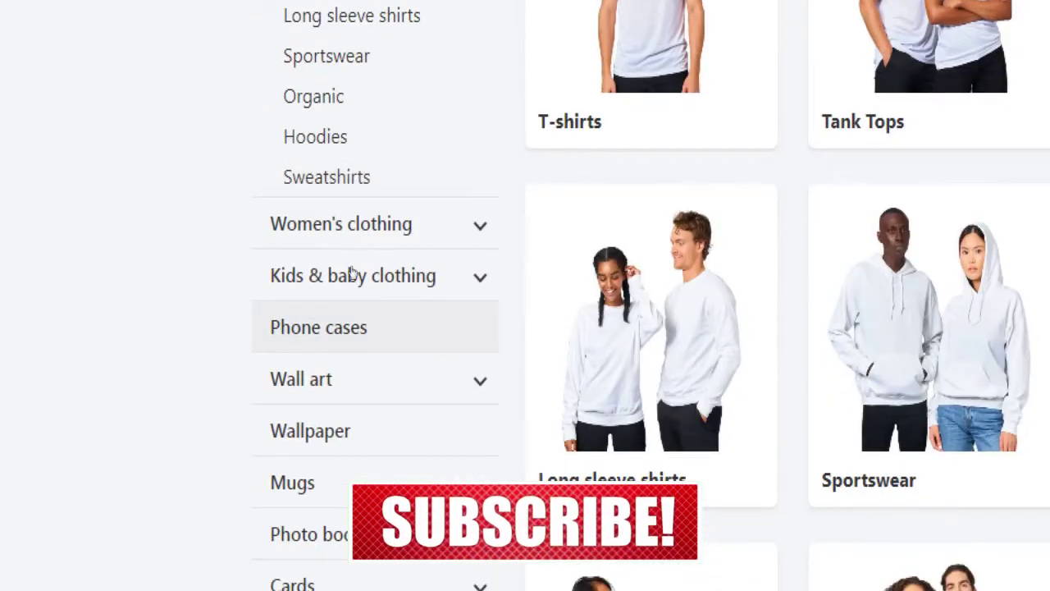
{"action": "left_click", "coordinate": [352, 378]}
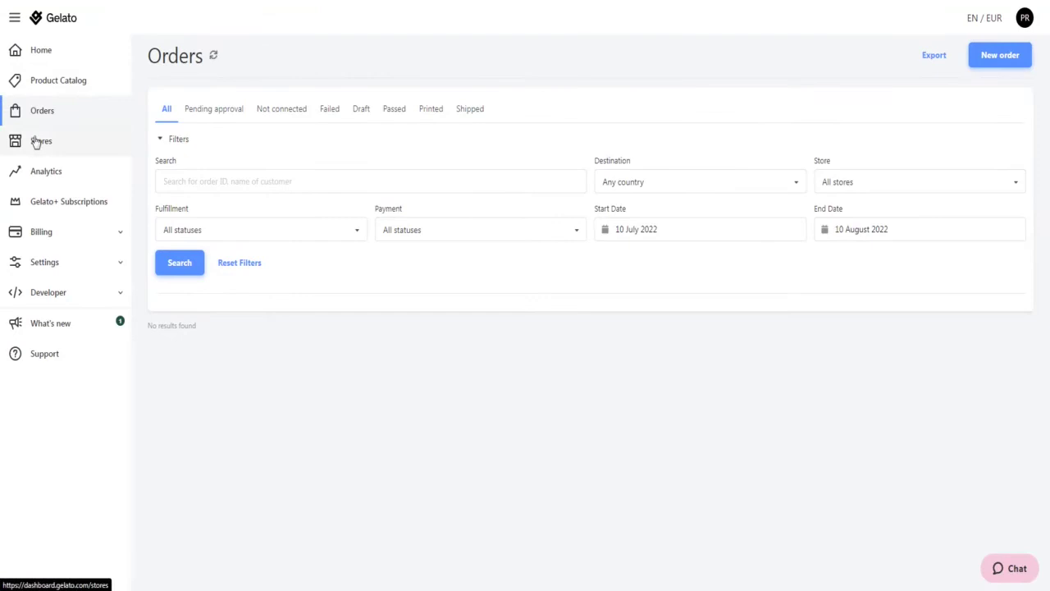
Open the Stores page and examine the platforms available for connecting a new store, including Shopify, Etsy, WooCommerce and Wix
{"action": "left_click", "coordinate": [36, 143]}
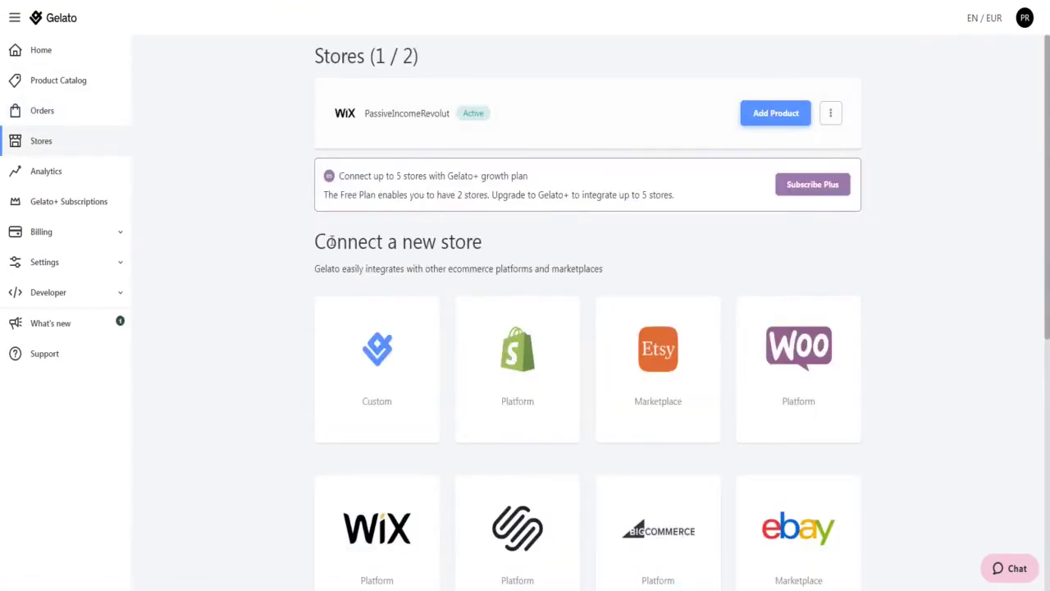
{"action": "left_click_drag", "start_coordinate": [389, 242], "coordinate": [341, 244]}
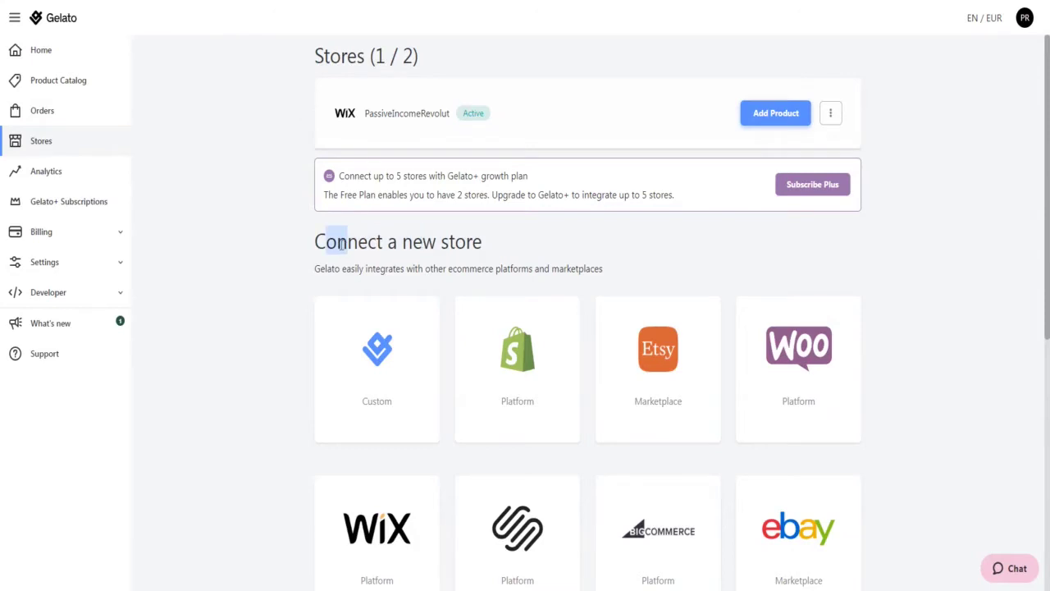
{"action": "mouse_move", "coordinate": [531, 361]}
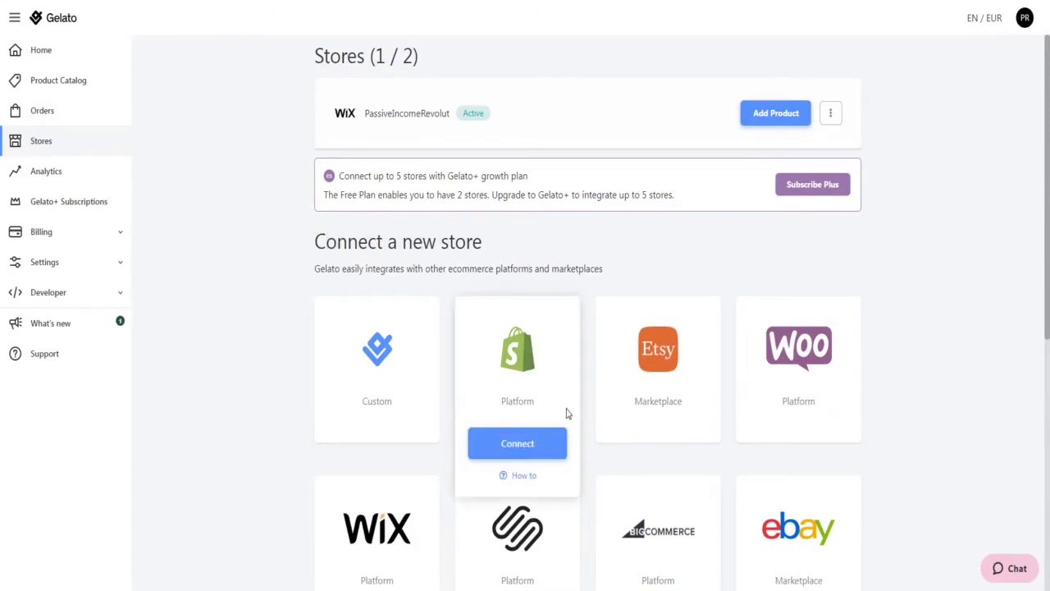
{"action": "mouse_move", "coordinate": [657, 380]}
{"action": "mouse_move", "coordinate": [771, 367]}
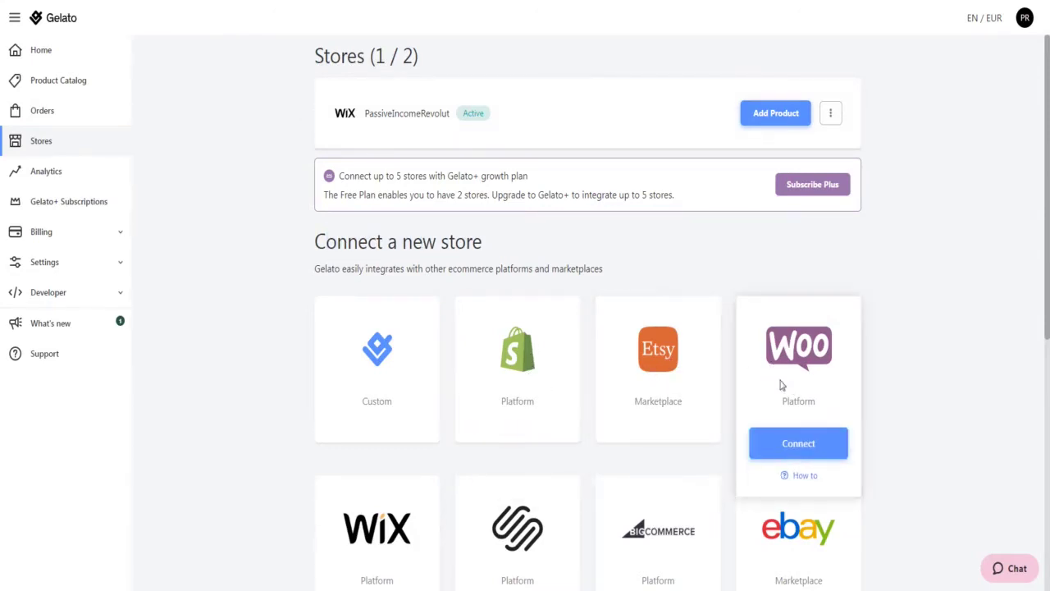
{"action": "scroll", "coordinate": [492, 459], "scroll_direction": "down", "scroll_amount": 2}
{"action": "mouse_move", "coordinate": [402, 444]}
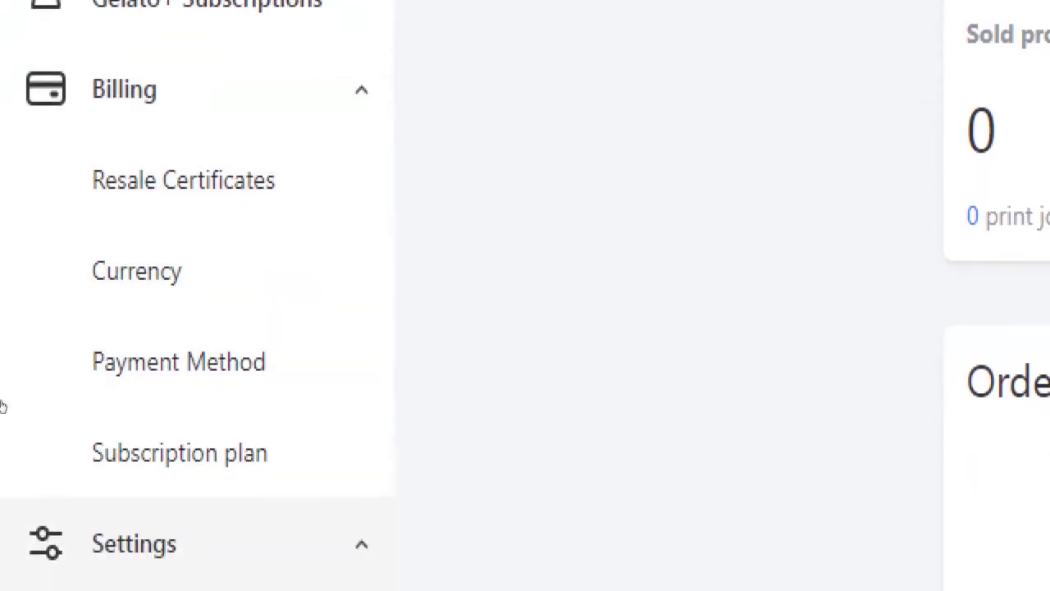
{"action": "scroll", "coordinate": [2, 406], "scroll_direction": "down", "scroll_amount": 3}
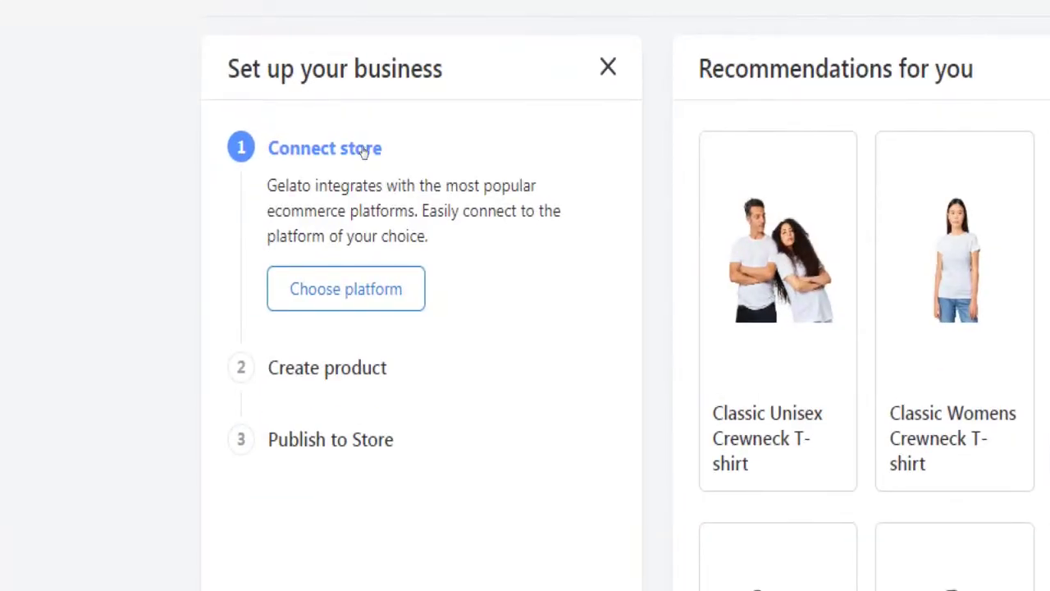
Open the platform selection from the Connect store step of the business setup checklist and review the Shopify and Etsy options
{"action": "mouse_move", "coordinate": [280, 145]}
{"action": "left_mouse_down"}
{"action": "mouse_move", "coordinate": [353, 153]}
{"action": "mouse_move", "coordinate": [410, 195]}
{"action": "mouse_move", "coordinate": [320, 145]}
{"action": "mouse_move", "coordinate": [420, 202]}
{"action": "mouse_move", "coordinate": [383, 148]}
{"action": "mouse_move", "coordinate": [280, 150]}
{"action": "left_mouse_up"}
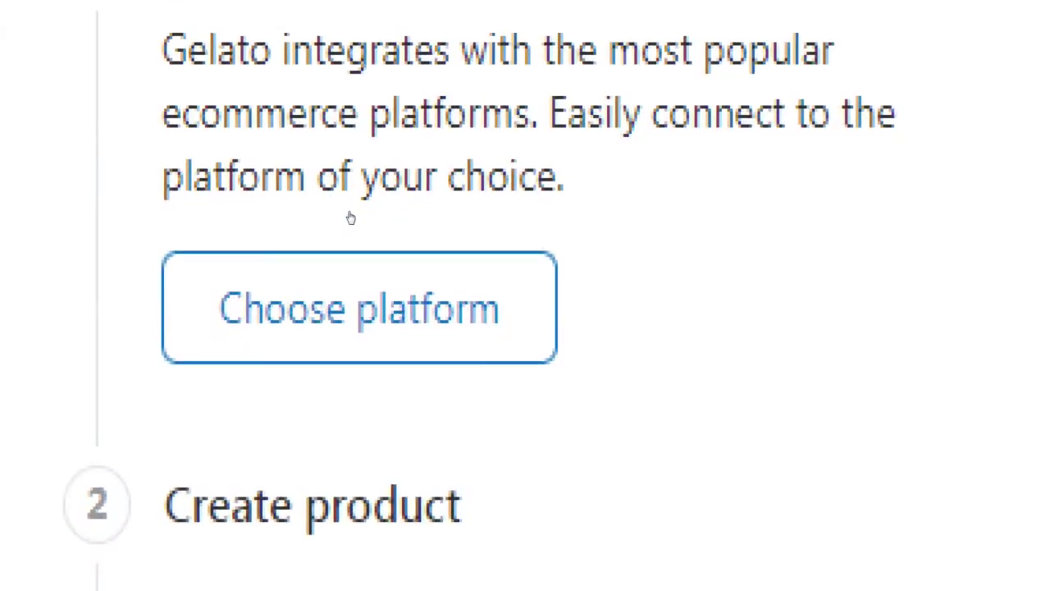
{"action": "left_click", "coordinate": [351, 218]}
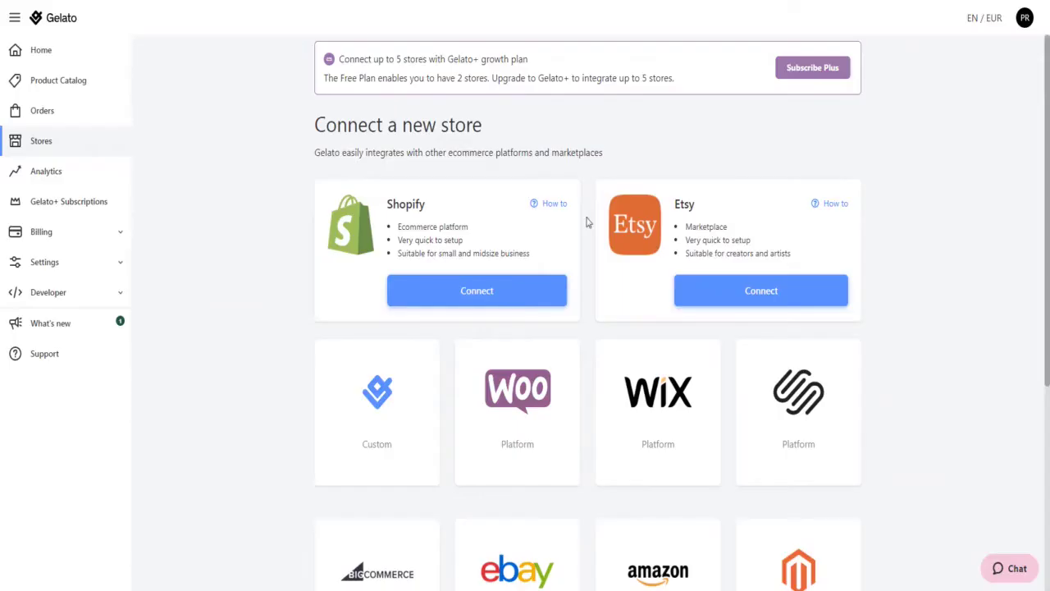
{"action": "double_click", "coordinate": [423, 204]}
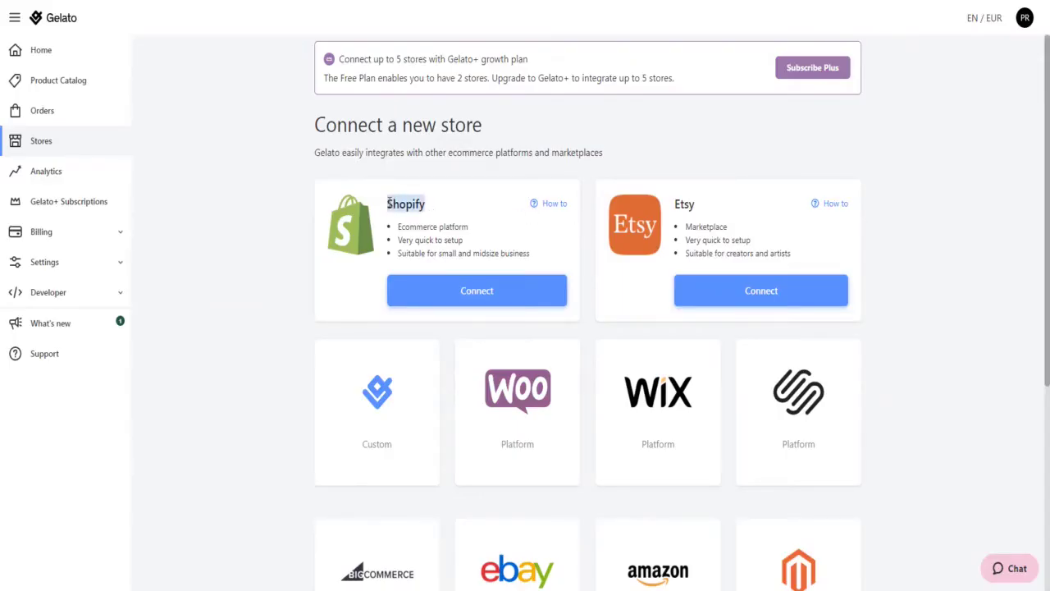
{"action": "left_click", "coordinate": [424, 202]}
{"action": "left_click_drag", "start_coordinate": [667, 204], "coordinate": [699, 204]}
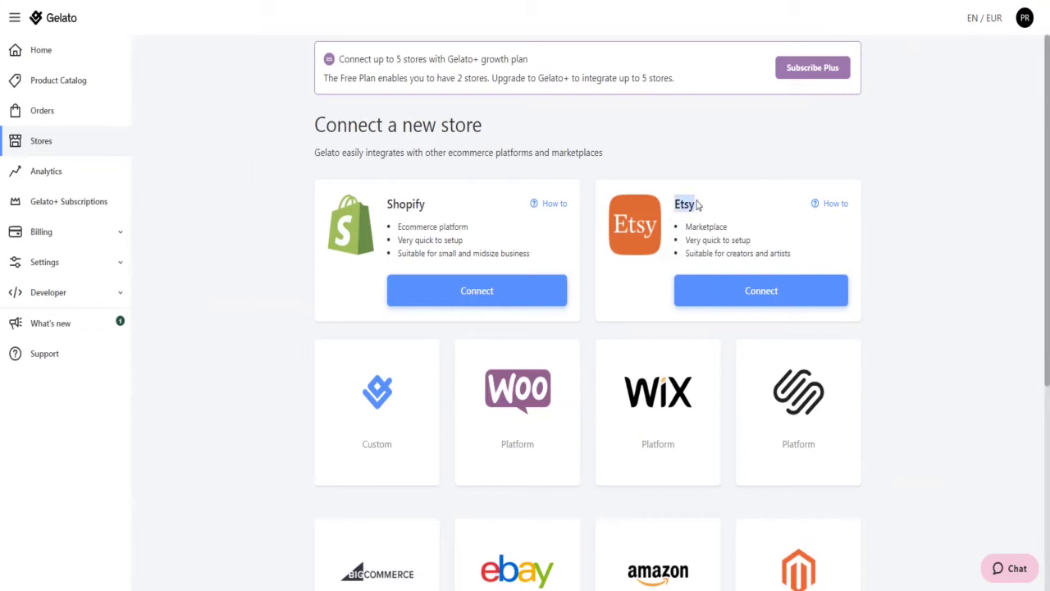
{"action": "left_click", "coordinate": [699, 204]}
Connect the Wix store by adding the Gelato: Print on Demand app to the site
{"action": "scroll", "coordinate": [648, 319], "scroll_direction": "down", "scroll_amount": 4}
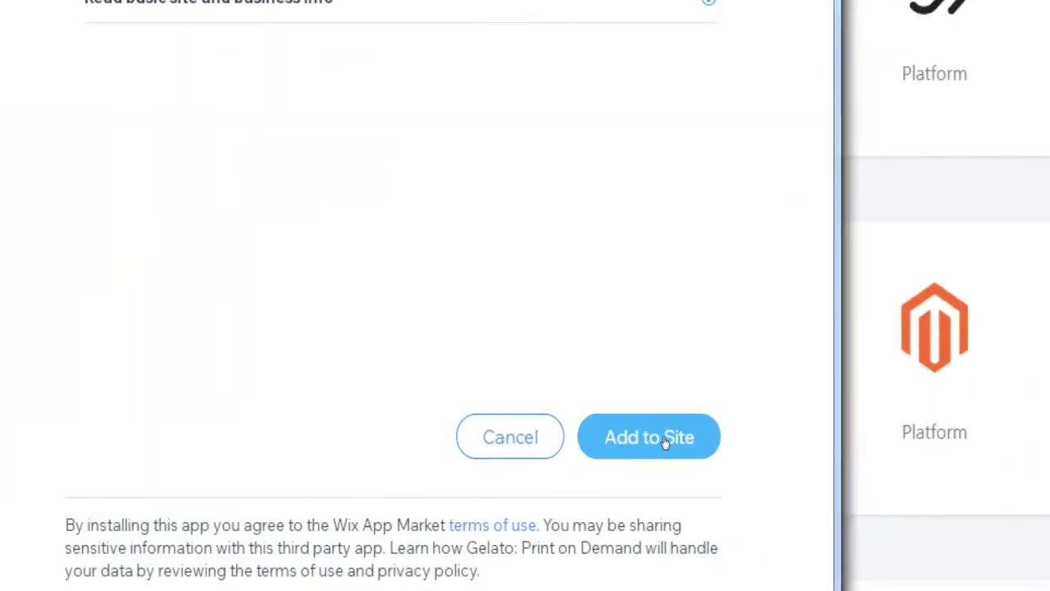
{"action": "left_click", "coordinate": [665, 439]}
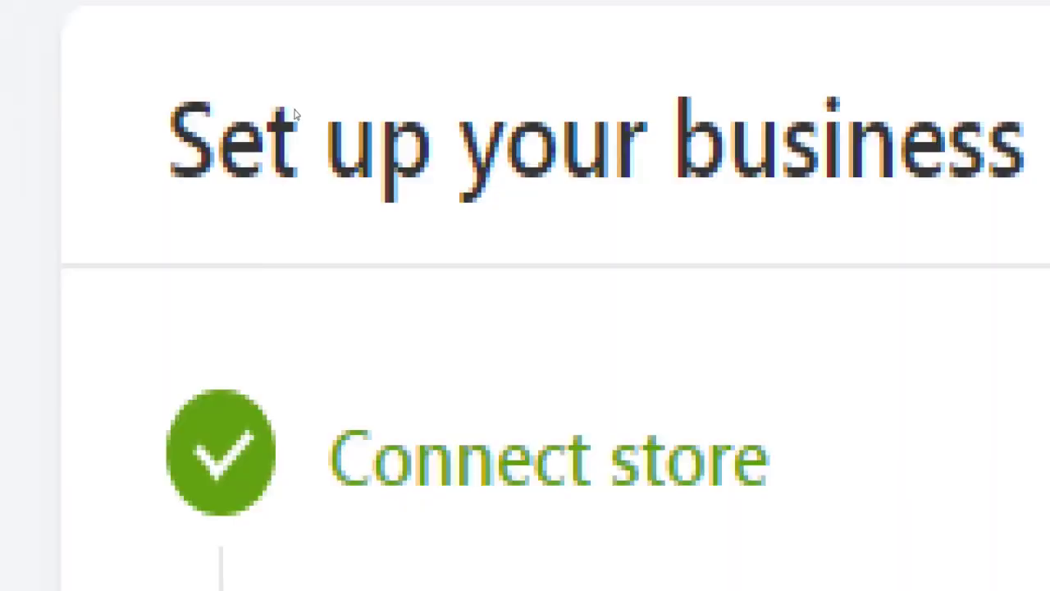
Start a new product for the connected store with the White 11oz Ceramic Mug and open the choices for adding design content
{"action": "left_click_drag", "start_coordinate": [295, 104], "coordinate": [321, 103]}
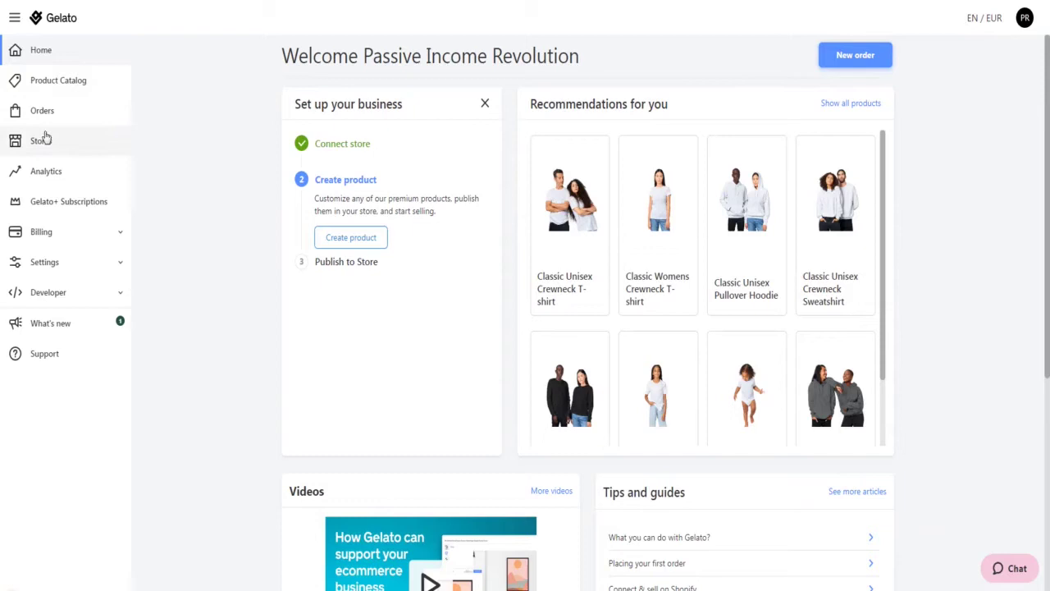
{"action": "left_click", "coordinate": [78, 140]}
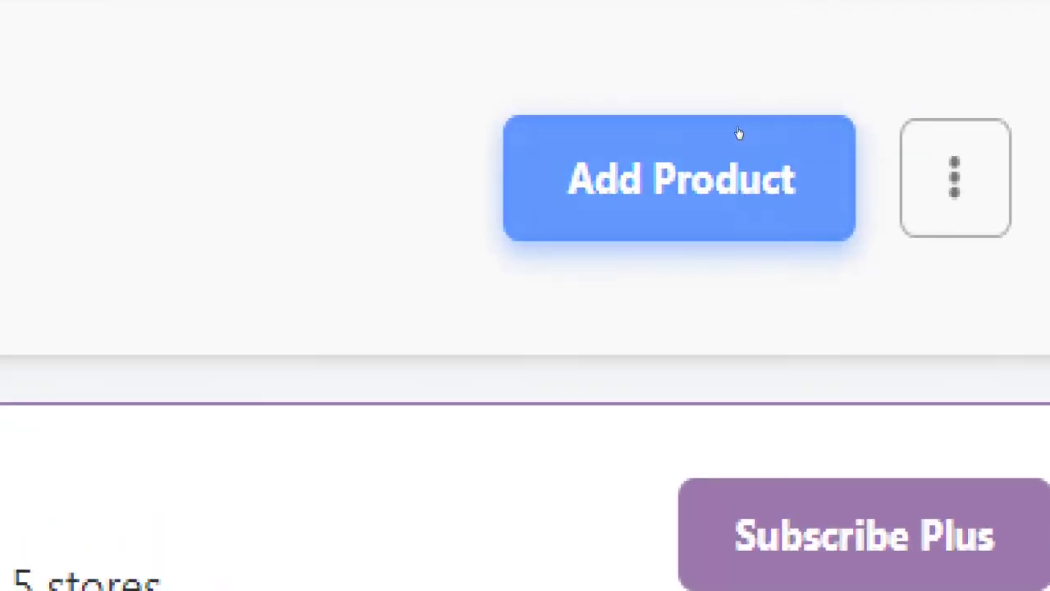
{"action": "left_click", "coordinate": [762, 123]}
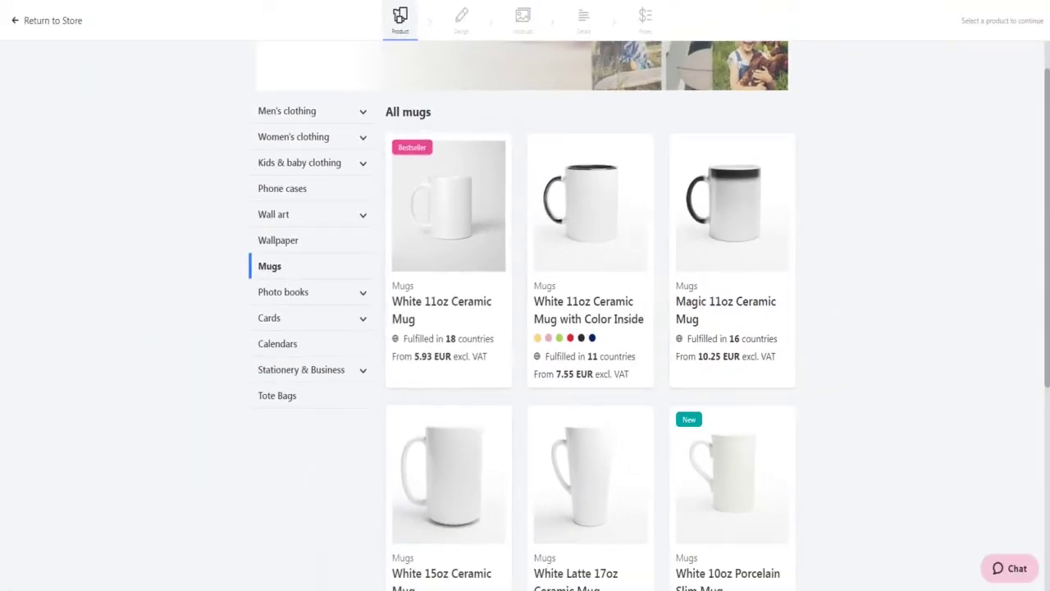
{"action": "left_click", "coordinate": [430, 193]}
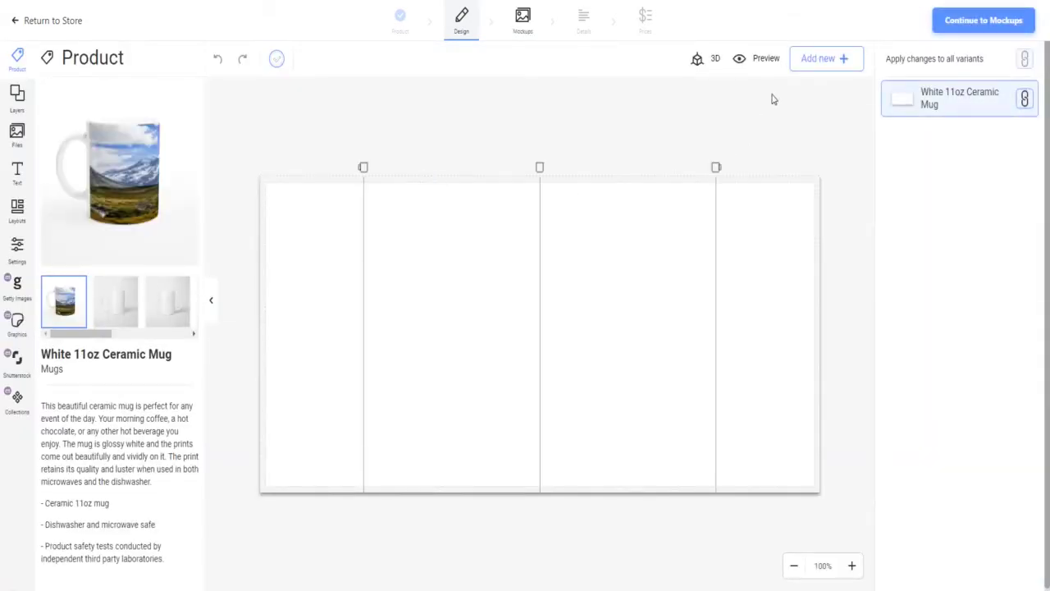
{"action": "left_click", "coordinate": [823, 60]}
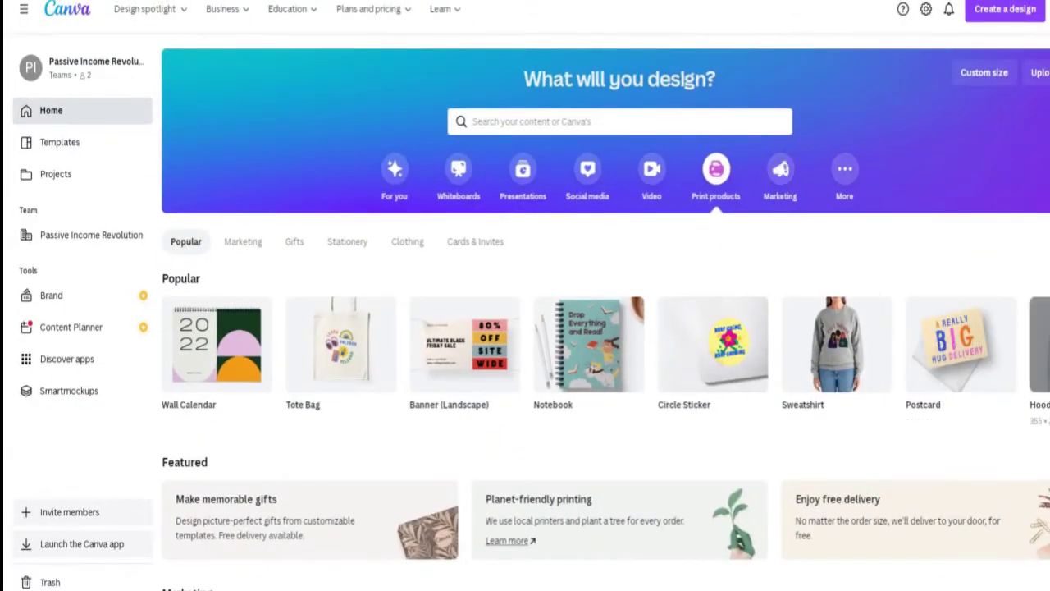
Switch to Canva and start a Mug design from the popular print products
{"action": "left_click", "coordinate": [1036, 345]}
{"action": "left_click", "coordinate": [1036, 345]}
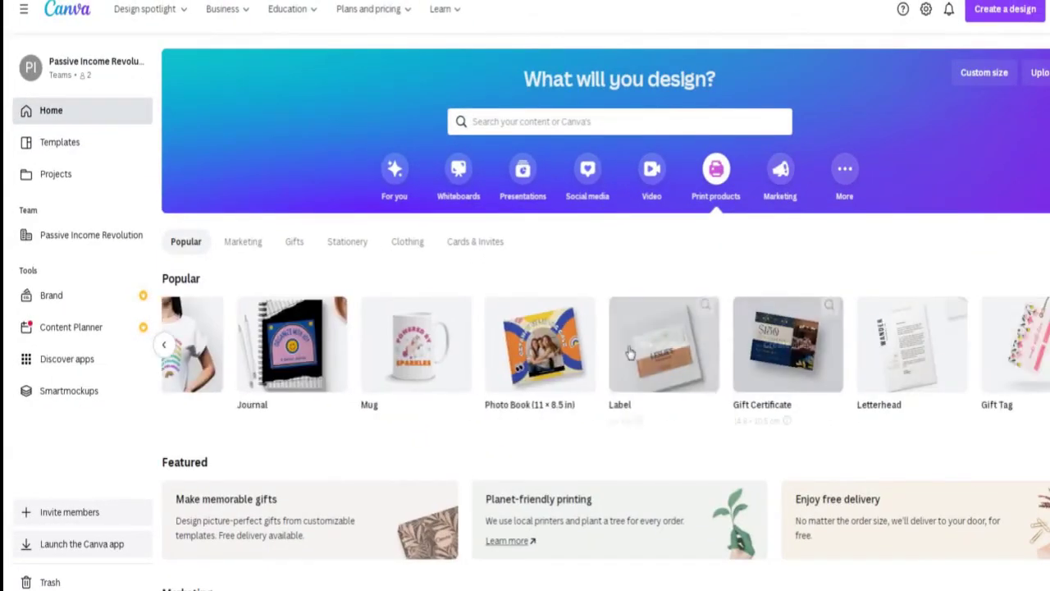
{"action": "mouse_move", "coordinate": [416, 341]}
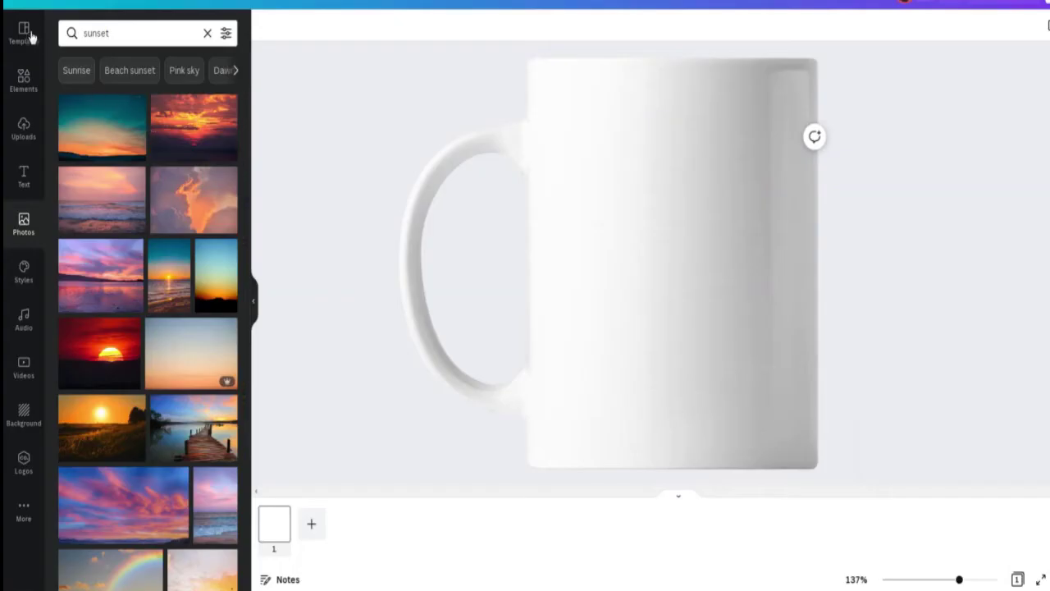
Examine the mug templates, text styles, photos and backgrounds available for the blank mug design
{"action": "left_click", "coordinate": [25, 33]}
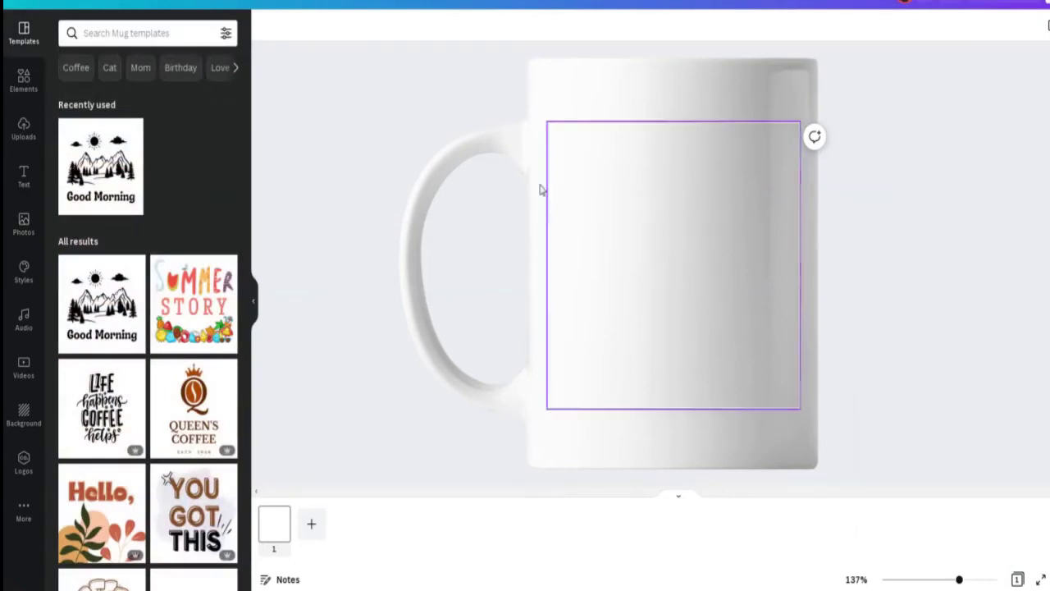
{"action": "left_click", "coordinate": [636, 187]}
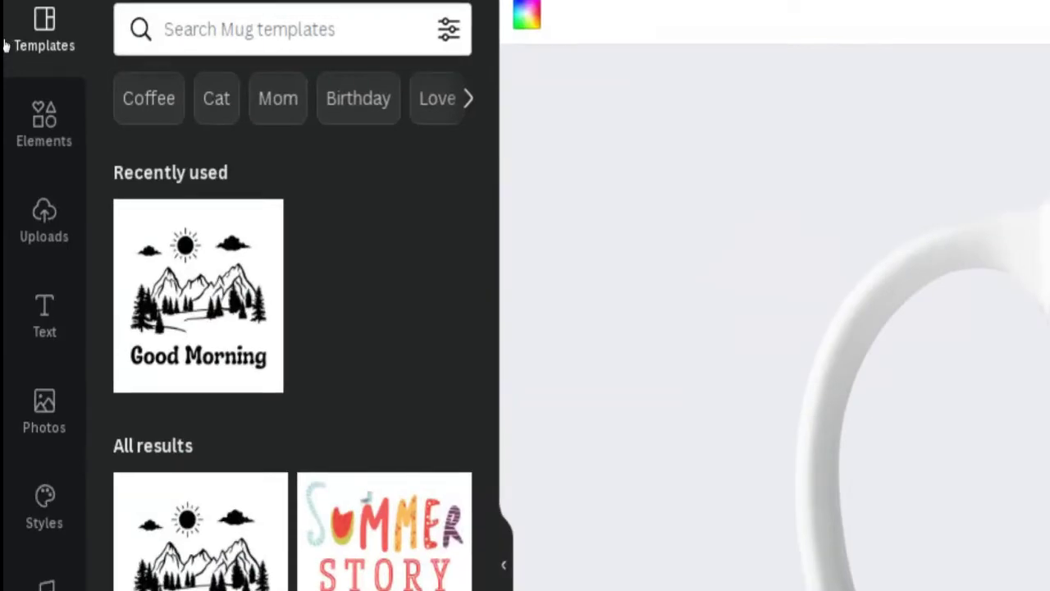
{"action": "scroll", "coordinate": [81, 88], "scroll_direction": "down", "scroll_amount": 3}
{"action": "scroll", "coordinate": [160, 143], "scroll_direction": "down", "scroll_amount": 10}
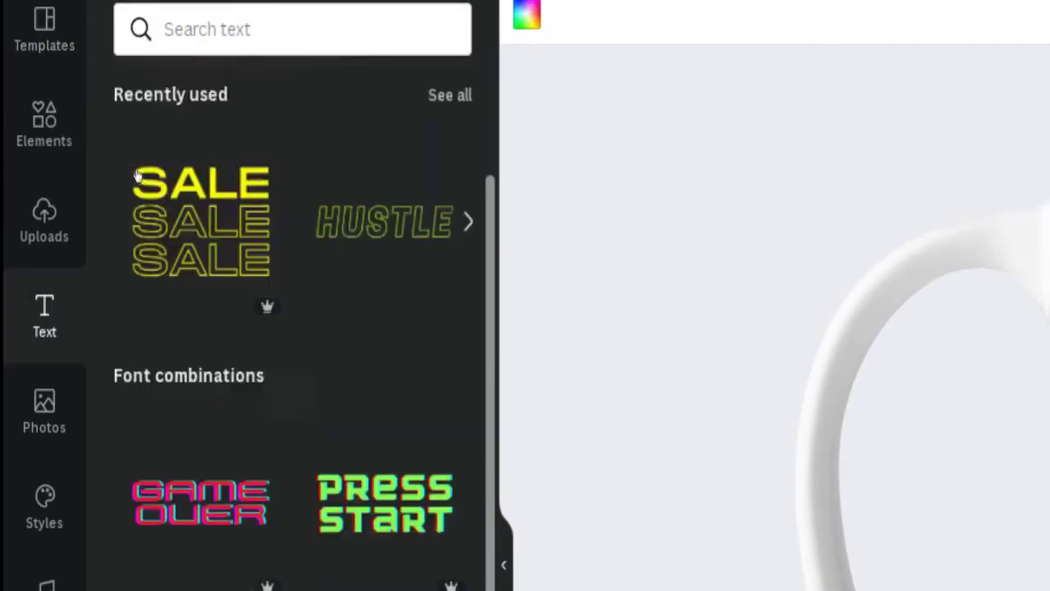
{"action": "scroll", "coordinate": [137, 174], "scroll_direction": "down", "scroll_amount": 10}
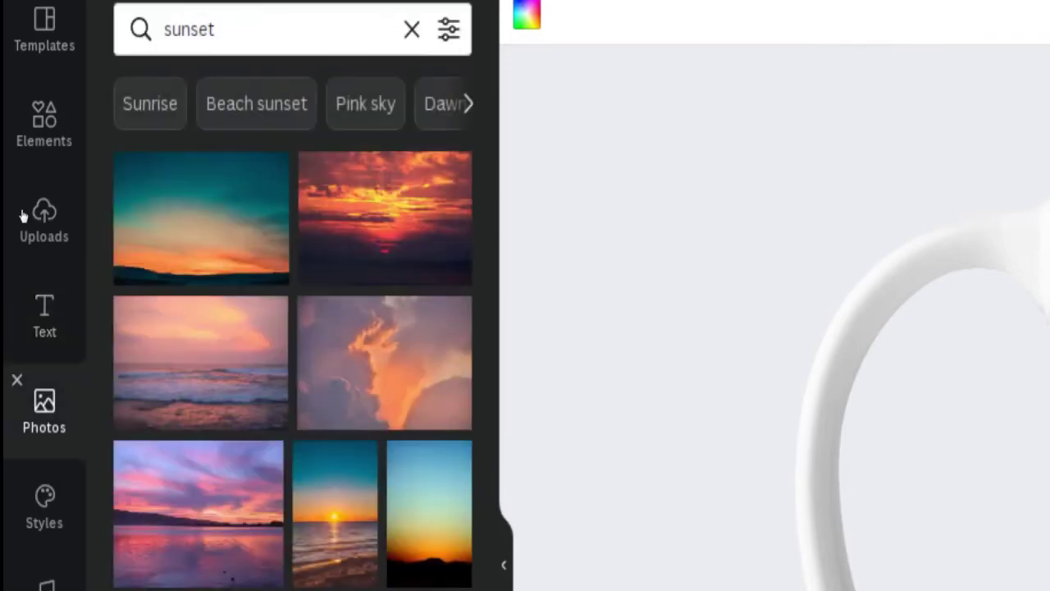
{"action": "scroll", "coordinate": [24, 215], "scroll_direction": "down", "scroll_amount": 6}
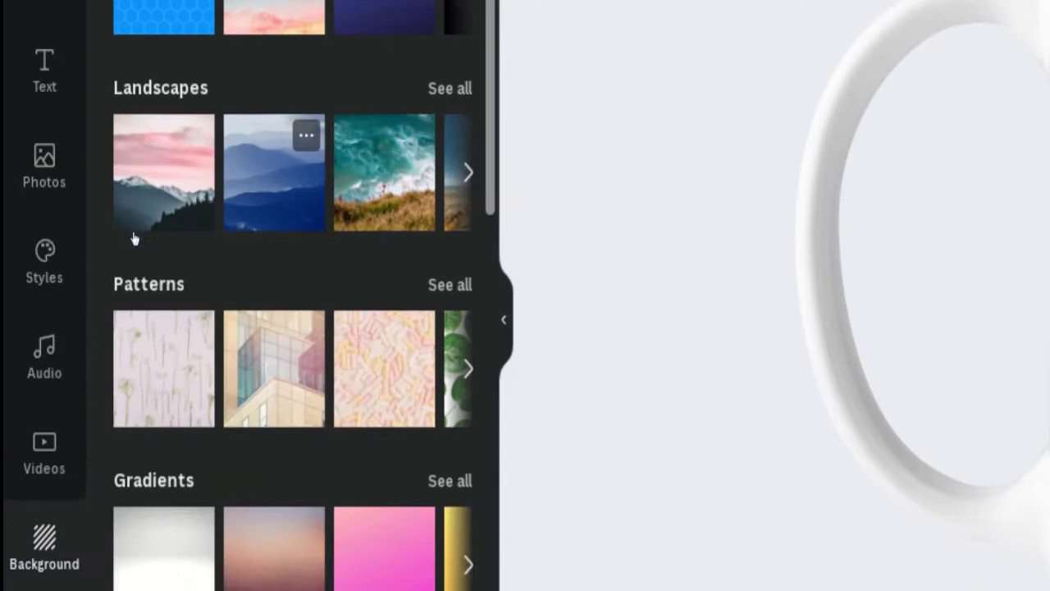
{"action": "scroll", "coordinate": [134, 237], "scroll_direction": "down", "scroll_amount": 5}
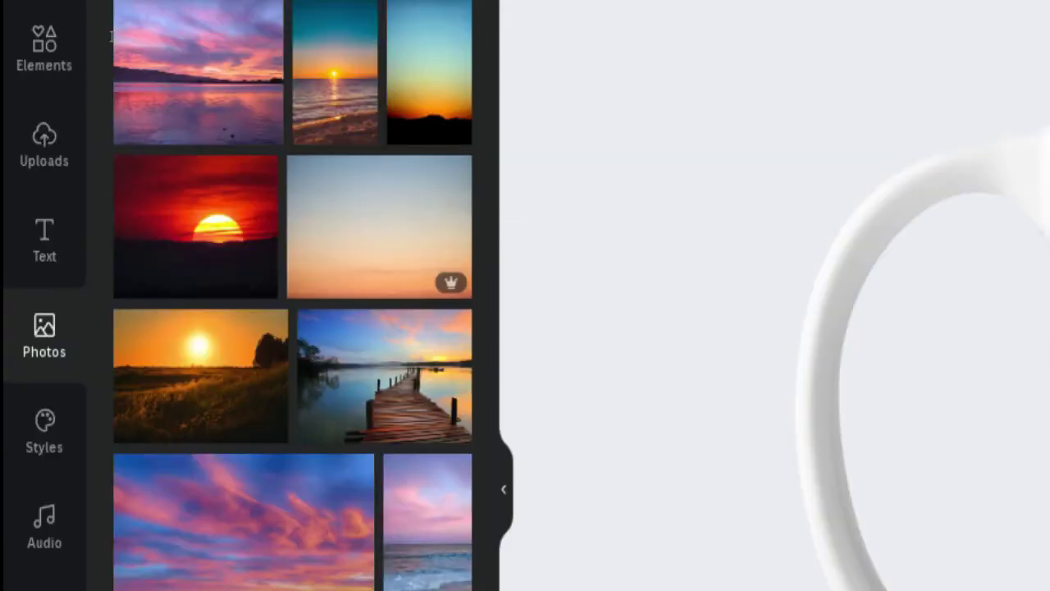
Add the orange sunset-over-field photo from the sunset results to the mug and enlarge it towards the print area's upper-left corner
{"action": "scroll", "coordinate": [115, 125], "scroll_direction": "down", "scroll_amount": 15}
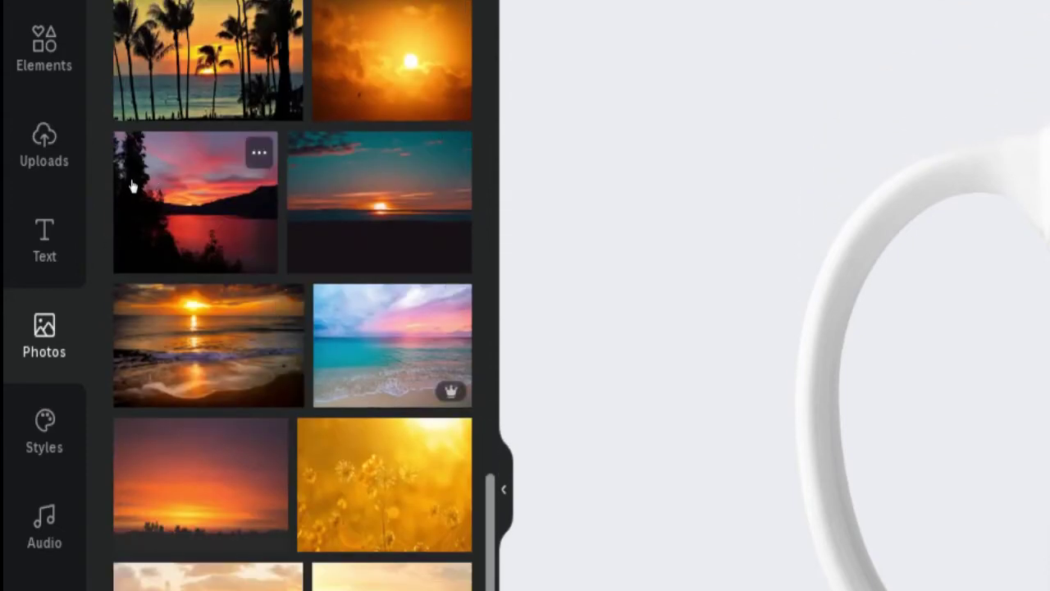
{"action": "scroll", "coordinate": [130, 185], "scroll_direction": "up", "scroll_amount": 3}
{"action": "scroll", "coordinate": [130, 185], "scroll_direction": "up", "scroll_amount": 10}
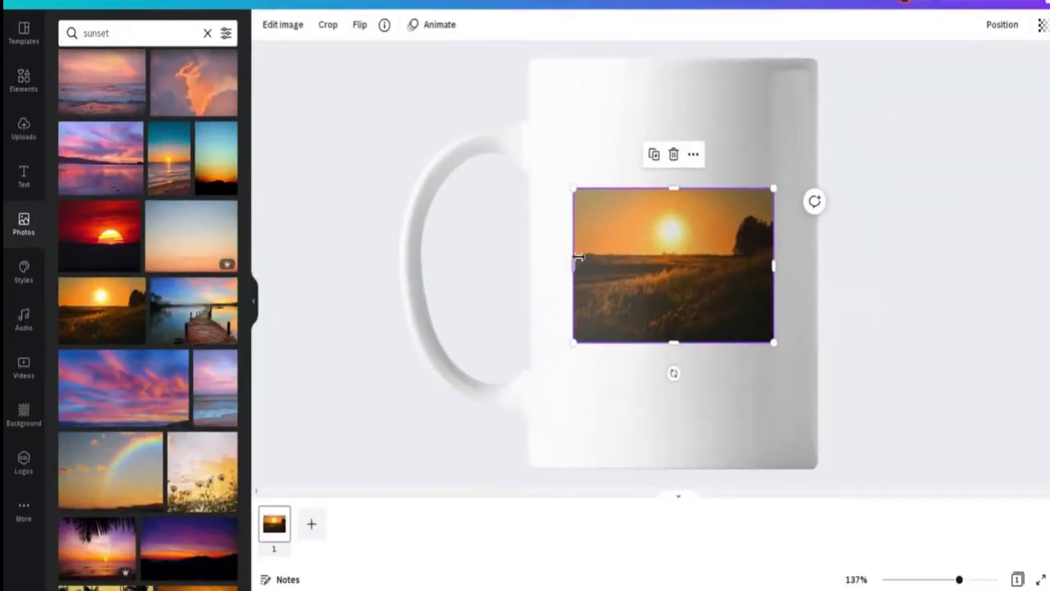
{"action": "left_click_drag", "start_coordinate": [574, 189], "coordinate": [541, 162]}
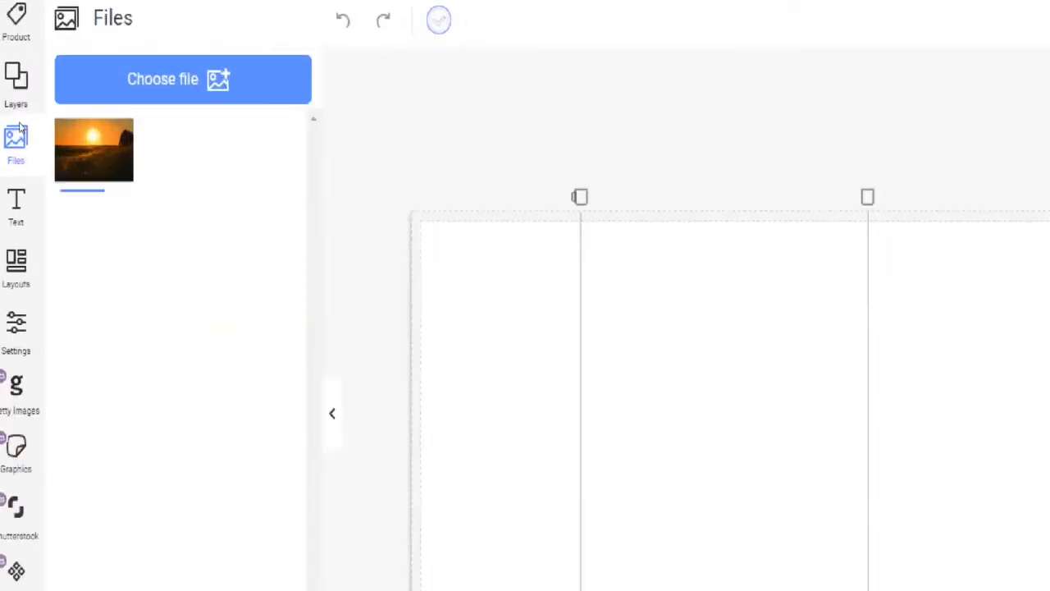
Switch to Gelato and place the uploaded sunset image on the mug's print area, enlarging it to nearly the full height
{"action": "left_click", "coordinate": [94, 150]}
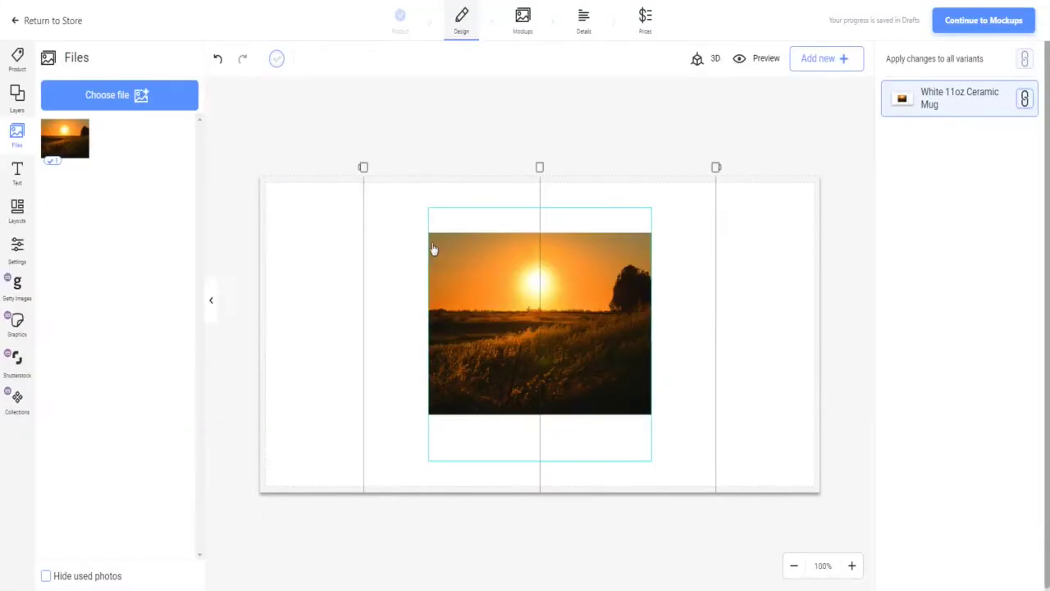
{"action": "left_click_drag", "start_coordinate": [441, 251], "coordinate": [460, 263]}
{"action": "left_click_drag", "start_coordinate": [431, 222], "coordinate": [397, 184]}
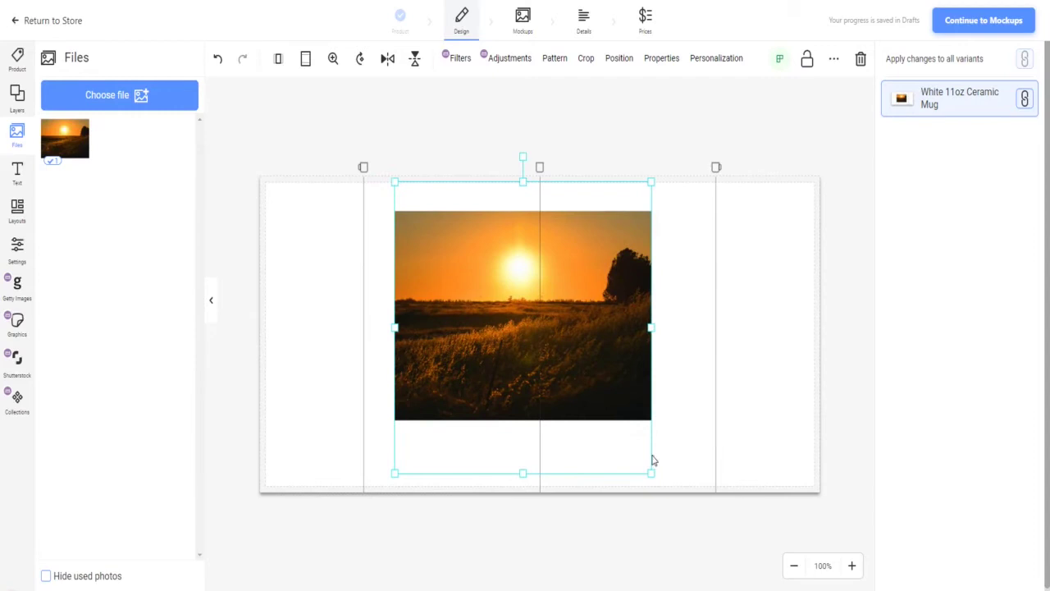
{"action": "left_click_drag", "start_coordinate": [652, 474], "coordinate": [712, 534]}
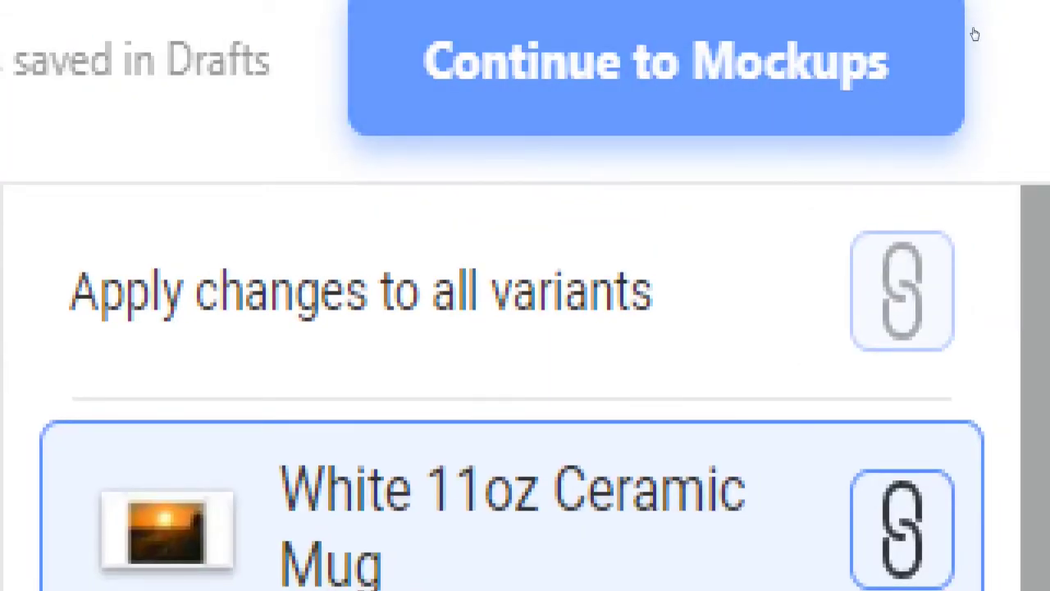
Continue to the mockups, add the plant-table and two-mug scenes to the selection, and use the two-mug scene as main product image
{"action": "left_click", "coordinate": [974, 27]}
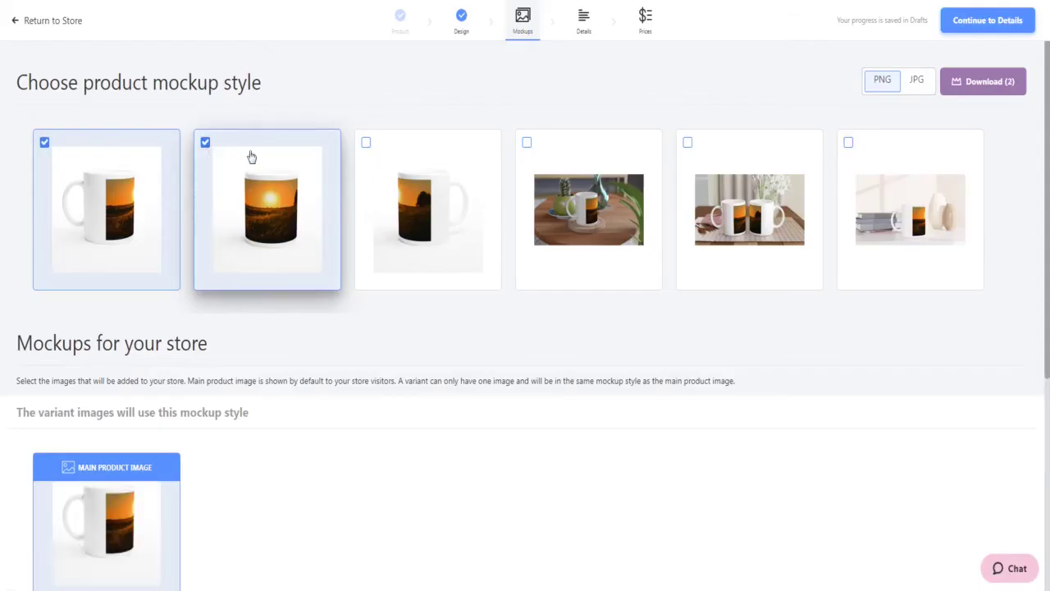
{"action": "left_click", "coordinate": [527, 143]}
{"action": "left_click", "coordinate": [688, 143]}
{"action": "scroll", "coordinate": [131, 206], "scroll_direction": "down", "scroll_amount": 5}
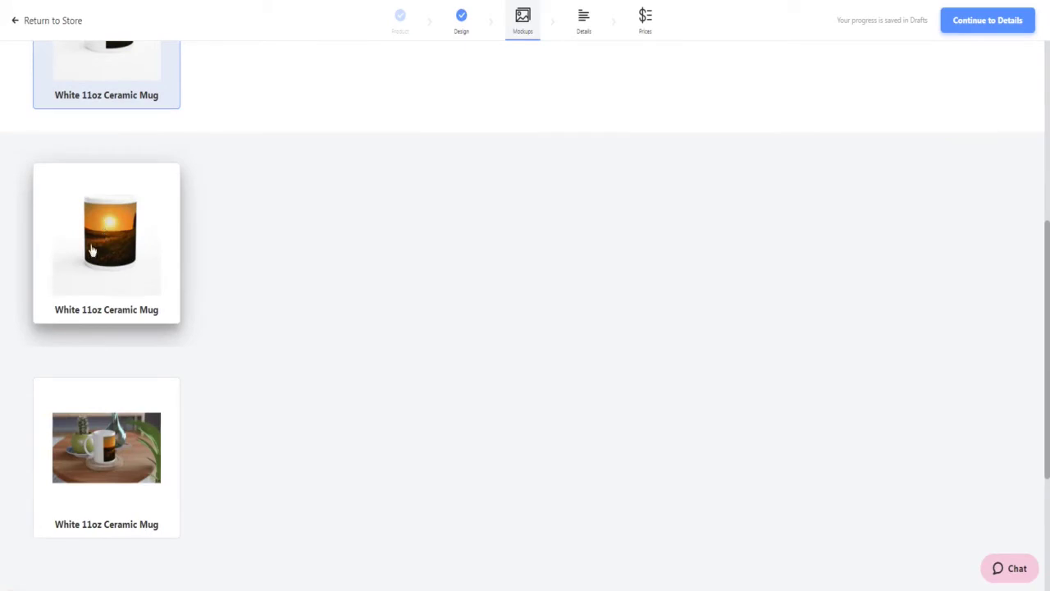
{"action": "scroll", "coordinate": [87, 258], "scroll_direction": "down", "scroll_amount": 2}
{"action": "scroll", "coordinate": [65, 328], "scroll_direction": "down", "scroll_amount": 2}
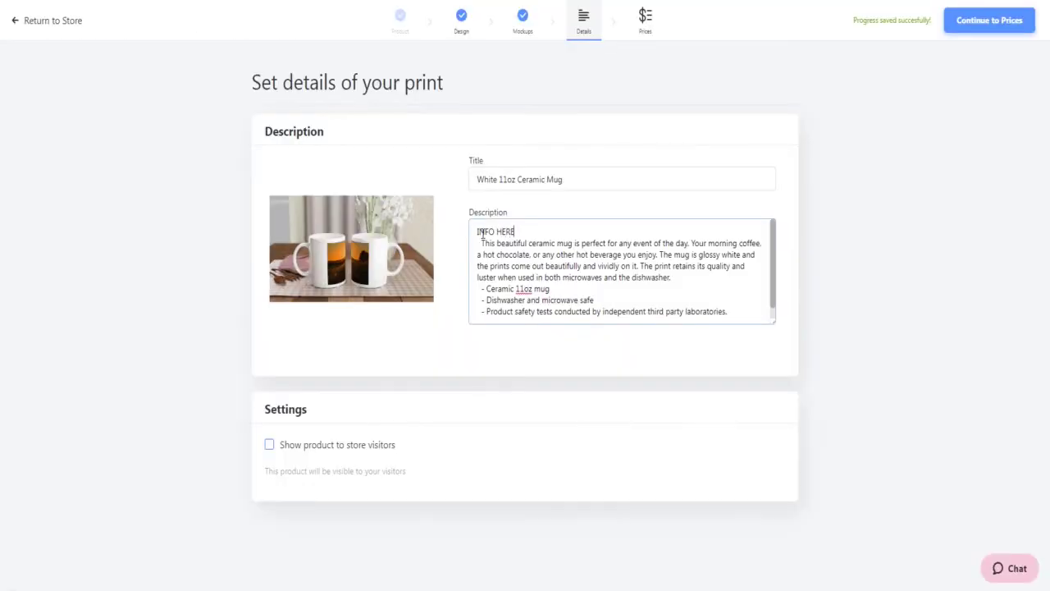
Change the product title to "White Ceramic Mug For Tea Coffee Sunset Motive" and continue to the prices
{"action": "left_click_drag", "start_coordinate": [583, 186], "coordinate": [516, 180]}
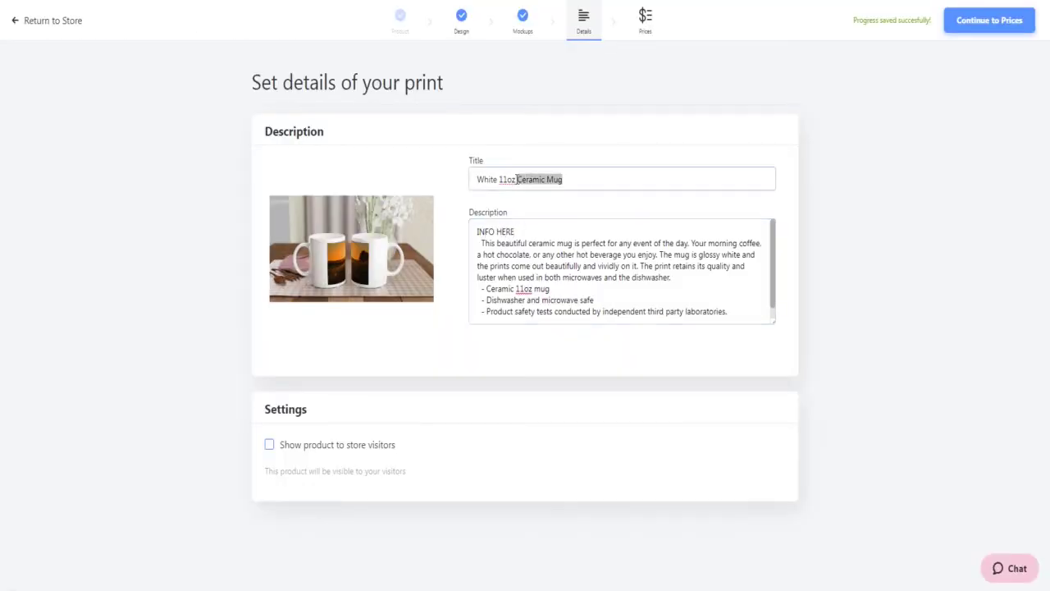
{"action": "left_click", "coordinate": [509, 181]}
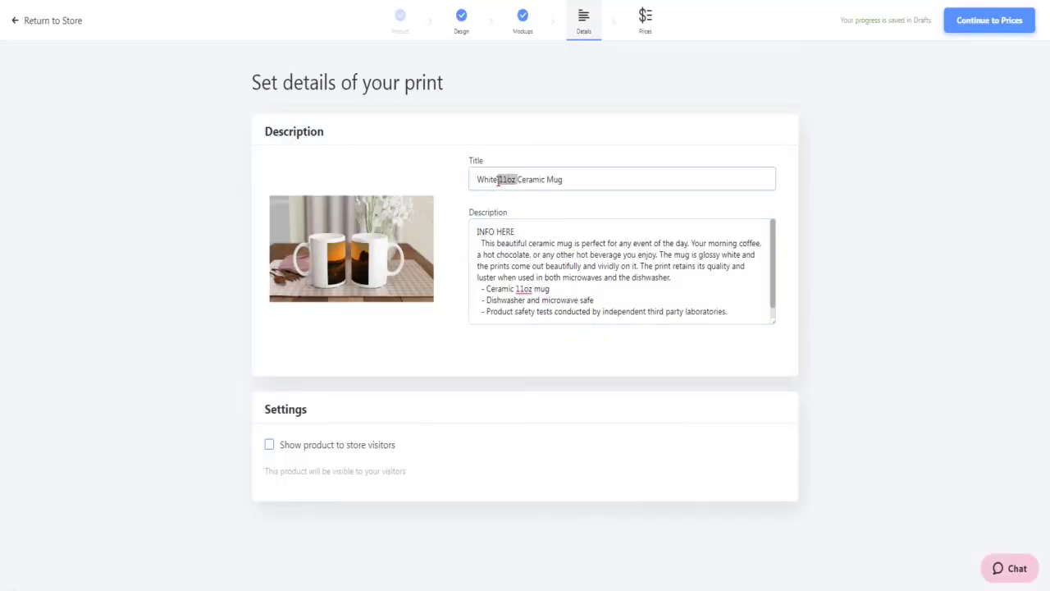
{"action": "key", "text": "BackSpace"}
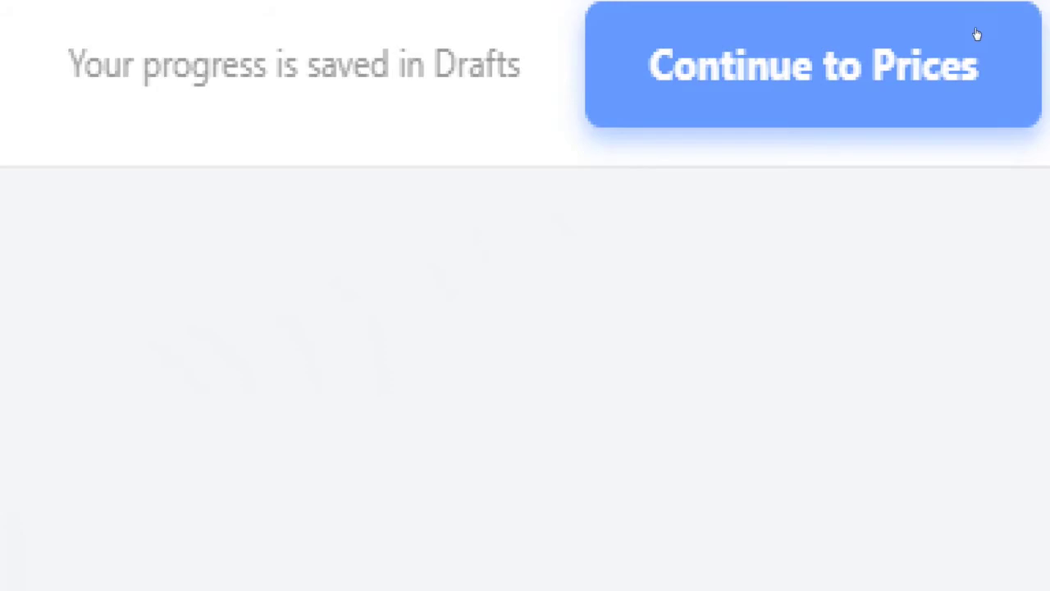
{"action": "left_click", "coordinate": [977, 34]}
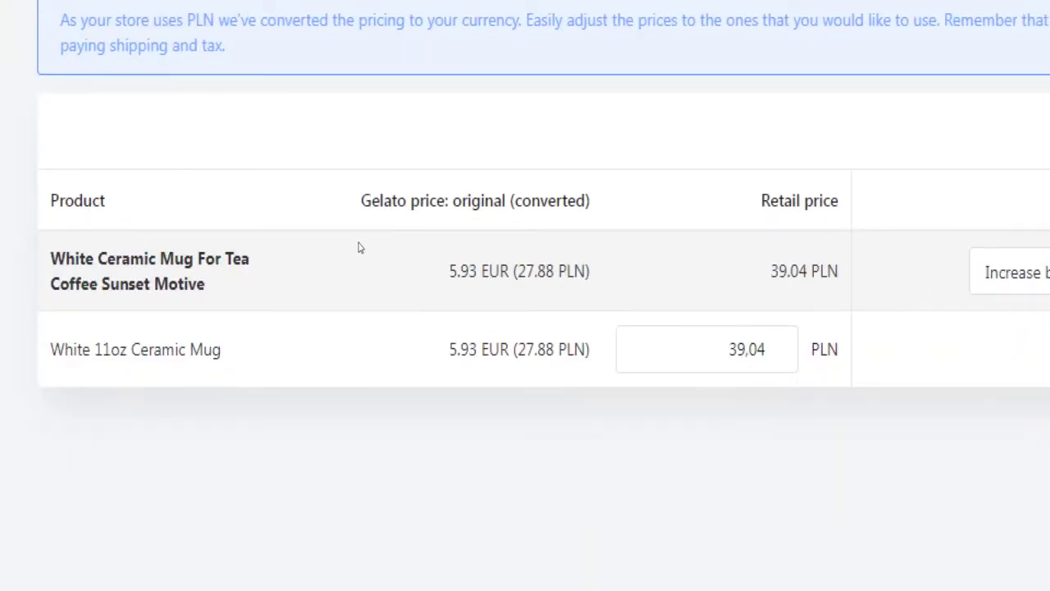
Check the mug's Gelato price and set the White 11oz Ceramic Mug's retail price to 40 PLN
{"action": "triple_click", "coordinate": [489, 259]}
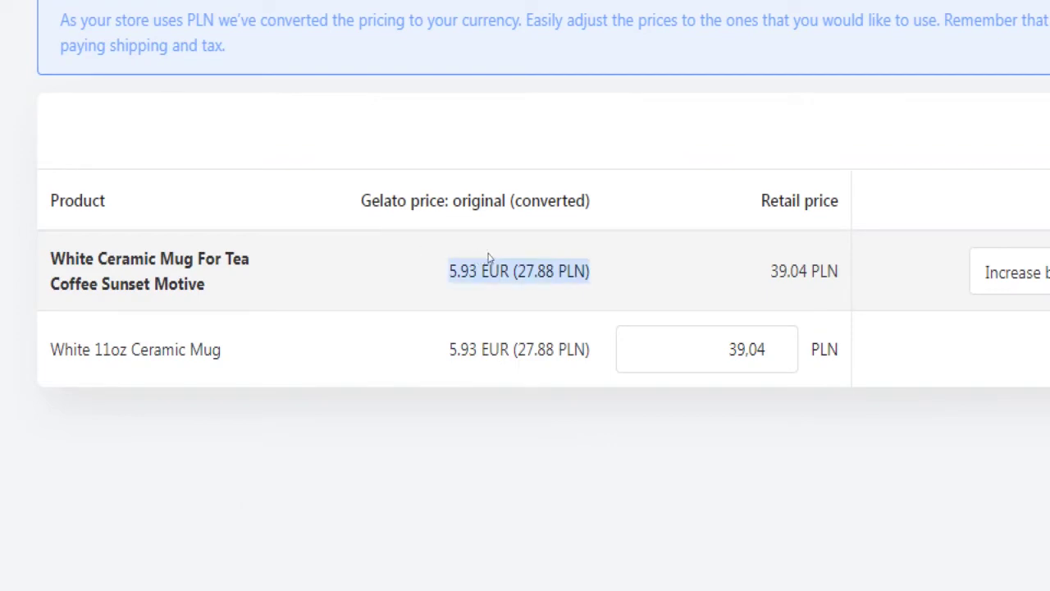
{"action": "left_click_drag", "start_coordinate": [552, 260], "coordinate": [403, 258]}
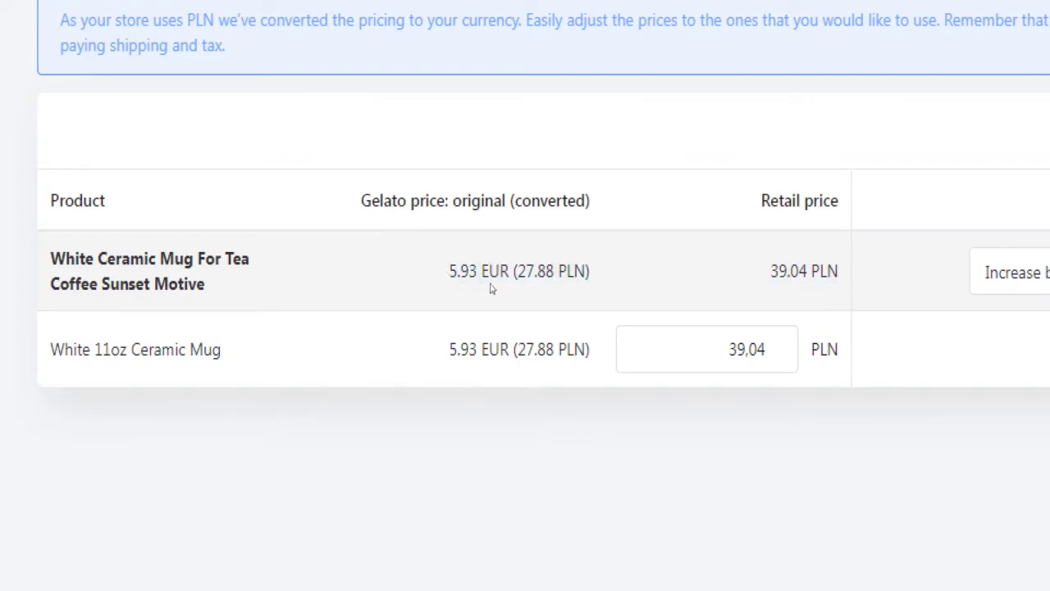
{"action": "key", "text": "Tab"}
{"action": "key", "text": "Home"}
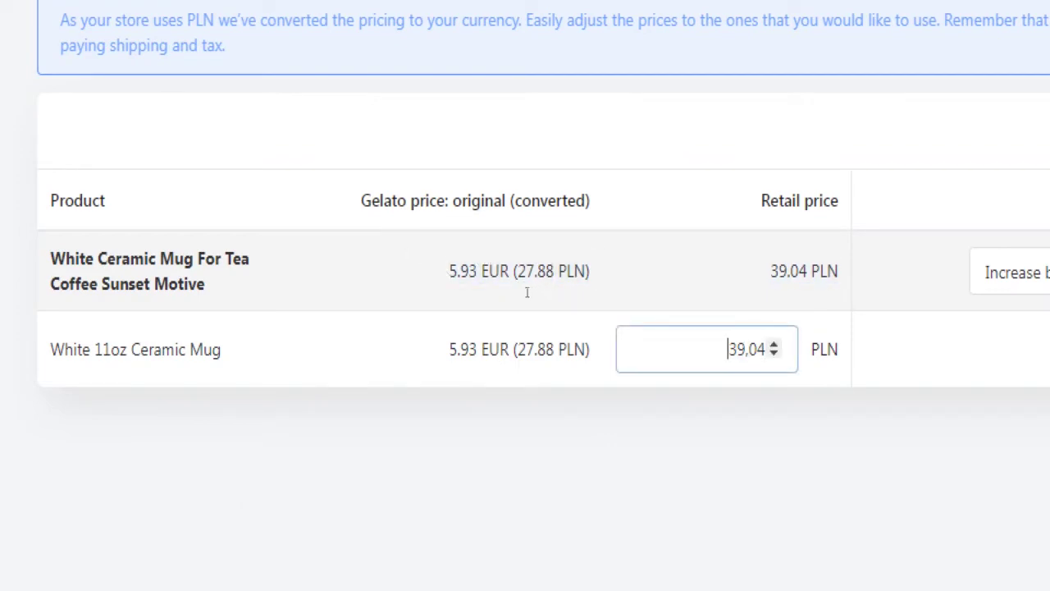
{"action": "key", "text": "Up"}
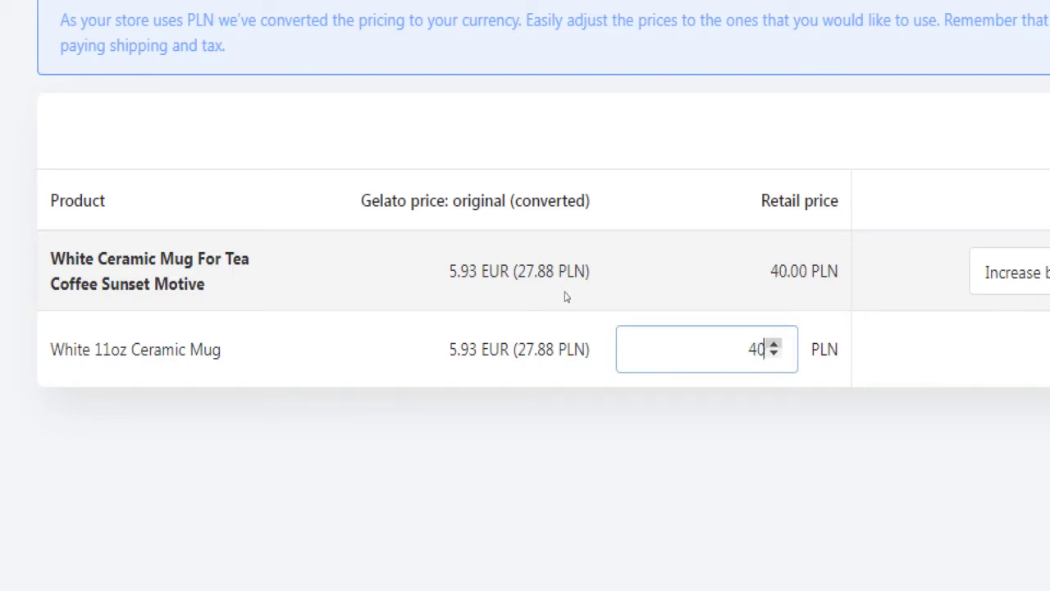
{"action": "key", "text": "Down"}
{"action": "key", "text": "Up"}
{"action": "key", "text": "Up"}
{"action": "key", "text": "Down"}
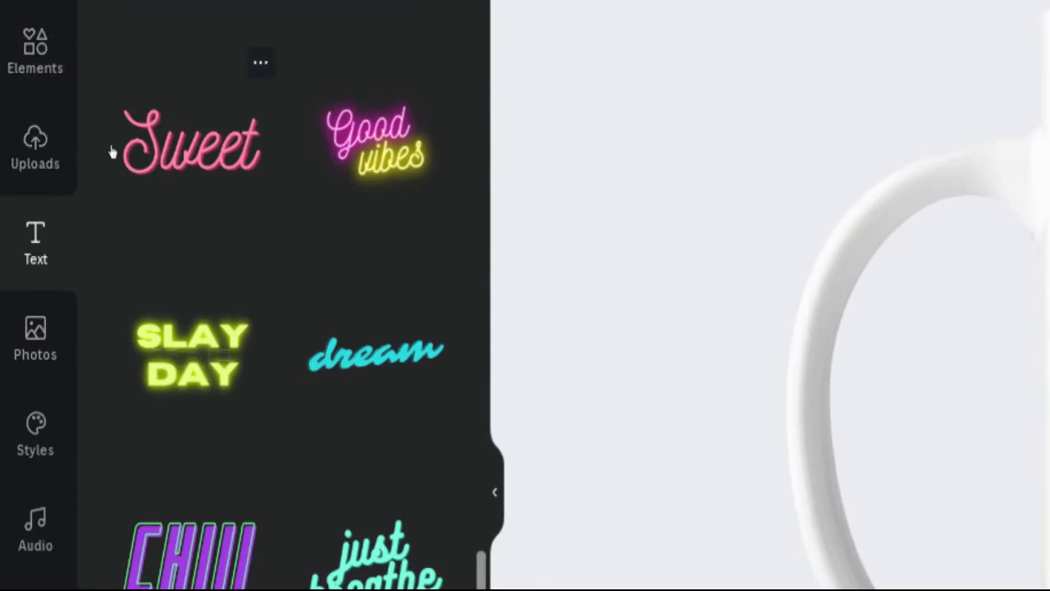
Switch back to the Canva mug design and examine the ready-made font combinations in the text library
{"action": "scroll", "coordinate": [112, 152], "scroll_direction": "down", "scroll_amount": 6}
{"action": "scroll", "coordinate": [113, 152], "scroll_direction": "up", "scroll_amount": 5}
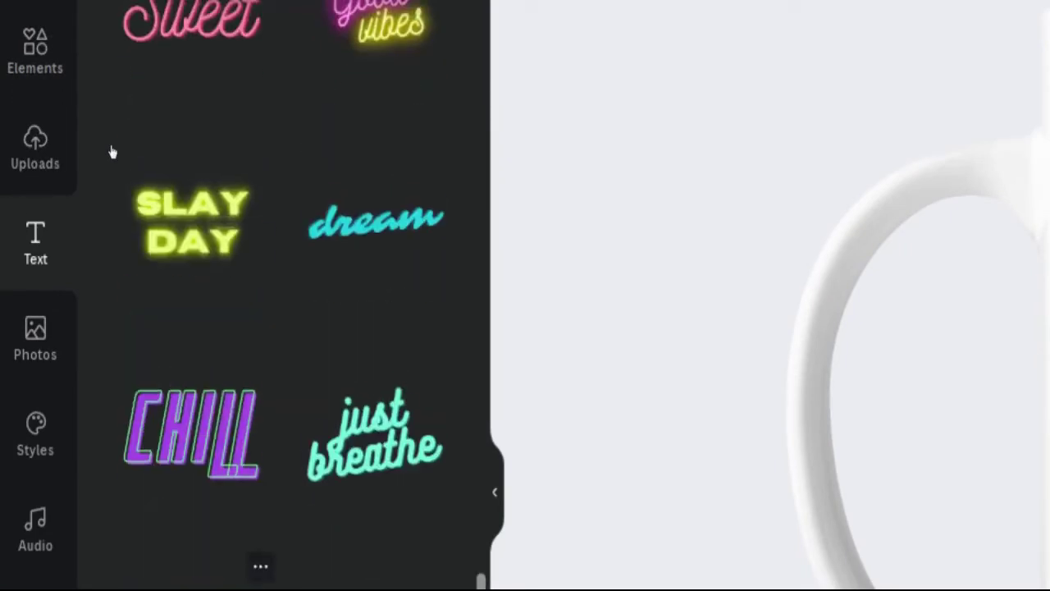
{"action": "scroll", "coordinate": [113, 152], "scroll_direction": "up", "scroll_amount": 3}
{"action": "scroll", "coordinate": [112, 152], "scroll_direction": "down", "scroll_amount": 10}
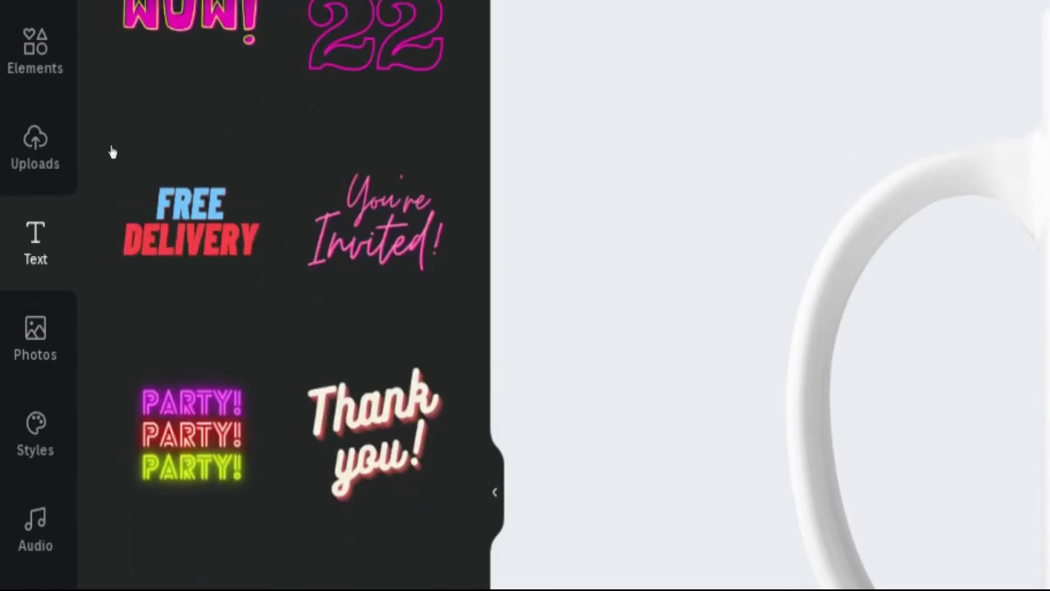
{"action": "scroll", "coordinate": [113, 152], "scroll_direction": "down", "scroll_amount": 12}
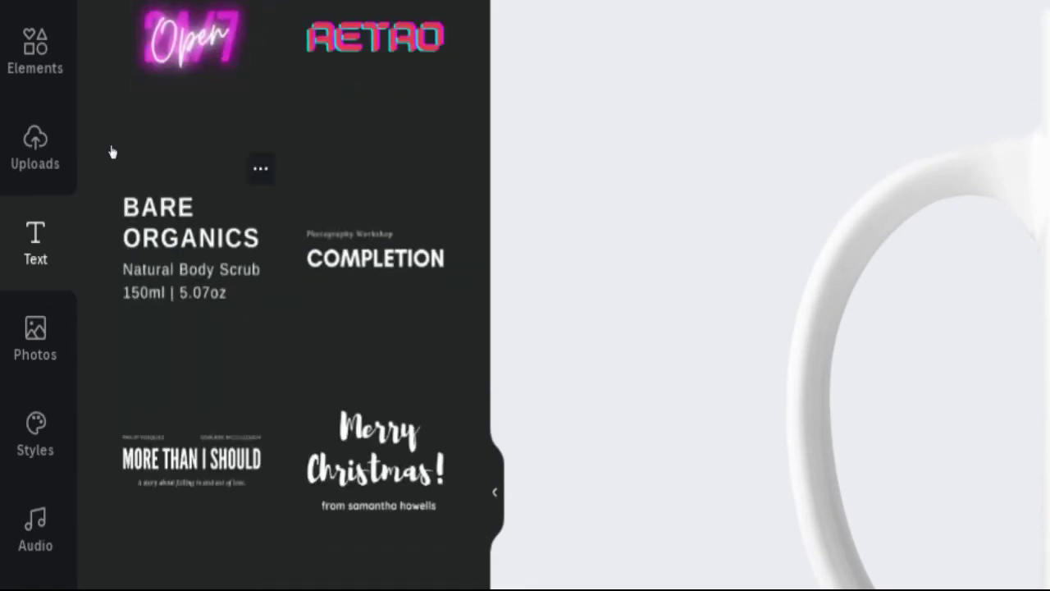
{"action": "scroll", "coordinate": [113, 152], "scroll_direction": "down", "scroll_amount": 12}
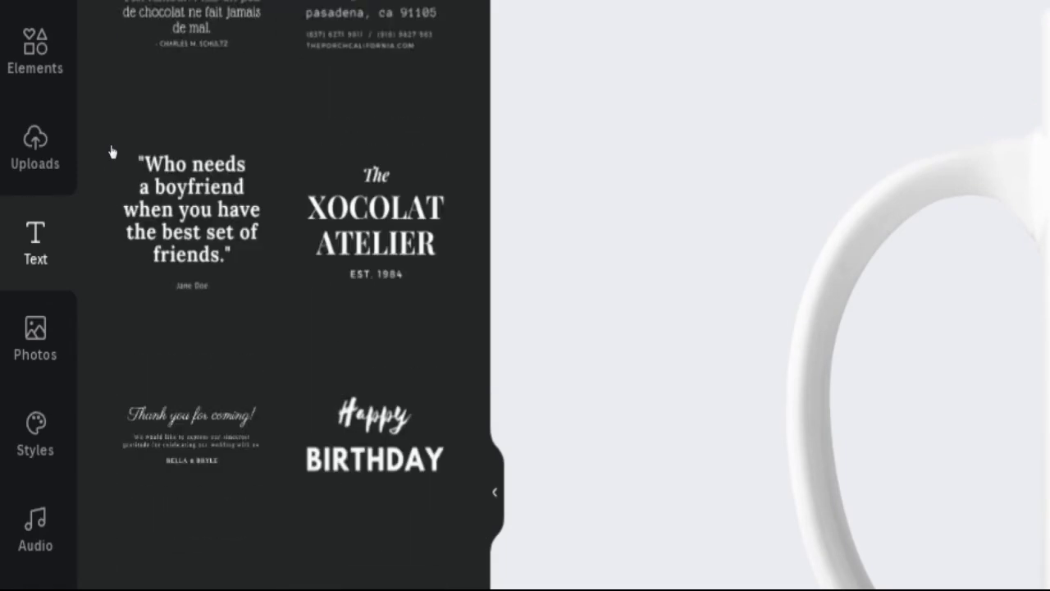
Look further through the text library's decorative lettering styles to find one suited to the mug
{"action": "scroll", "coordinate": [113, 152], "scroll_direction": "down", "scroll_amount": 12}
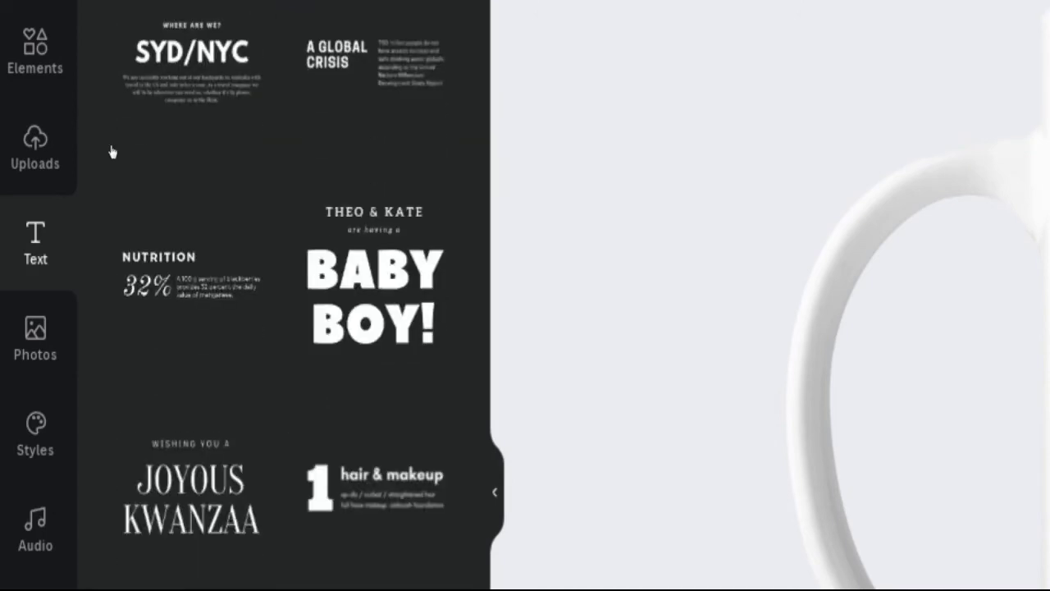
{"action": "scroll", "coordinate": [112, 152], "scroll_direction": "down", "scroll_amount": 12}
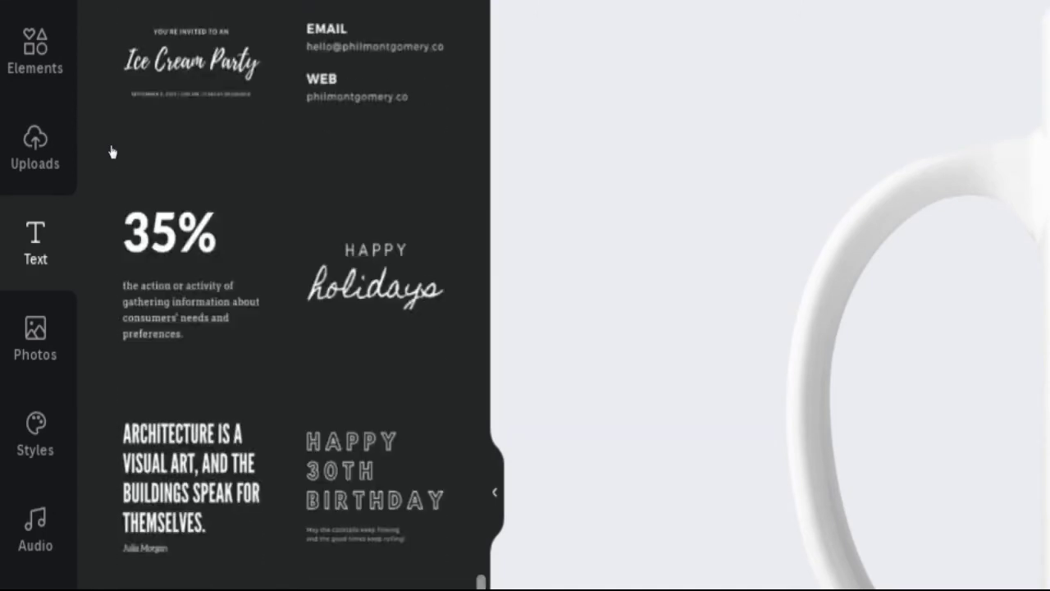
{"action": "scroll", "coordinate": [112, 151], "scroll_direction": "down", "scroll_amount": 12}
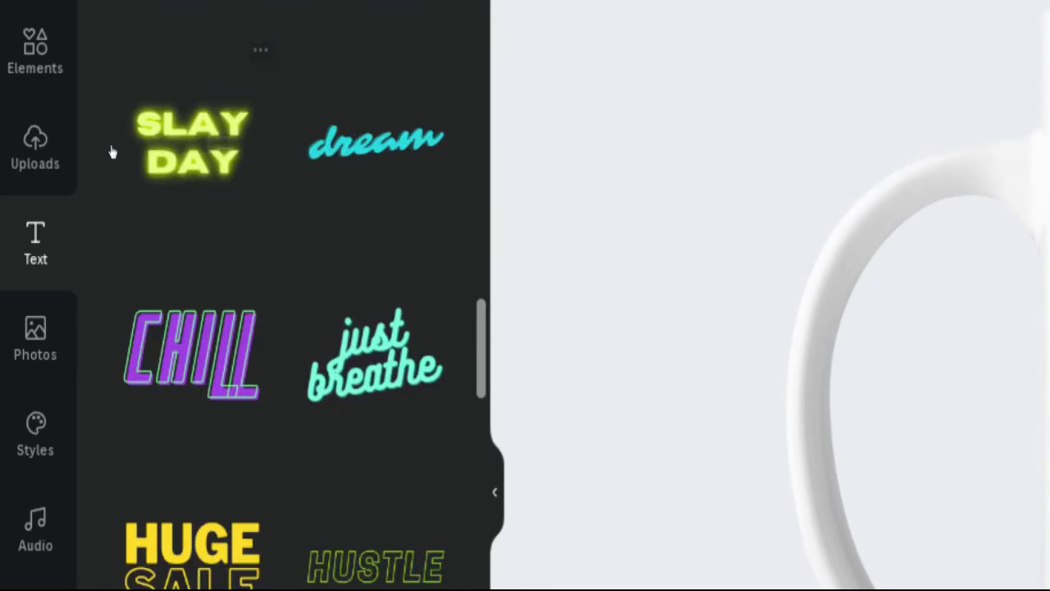
{"action": "scroll", "coordinate": [112, 152], "scroll_direction": "up", "scroll_amount": 12}
{"action": "scroll", "coordinate": [123, 199], "scroll_direction": "down", "scroll_amount": 4}
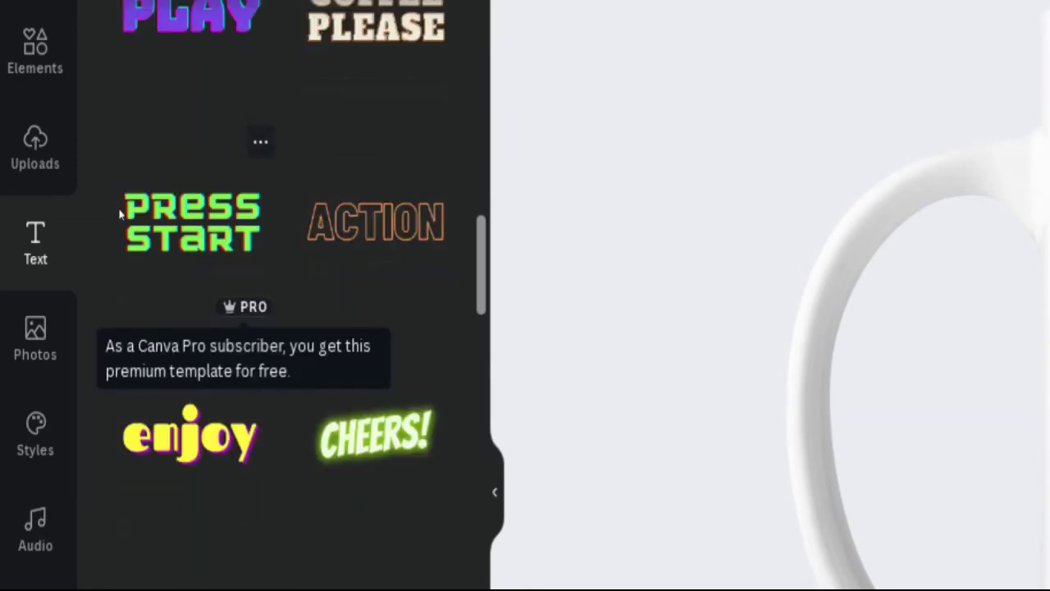
{"action": "scroll", "coordinate": [121, 208], "scroll_direction": "up", "scroll_amount": 5}
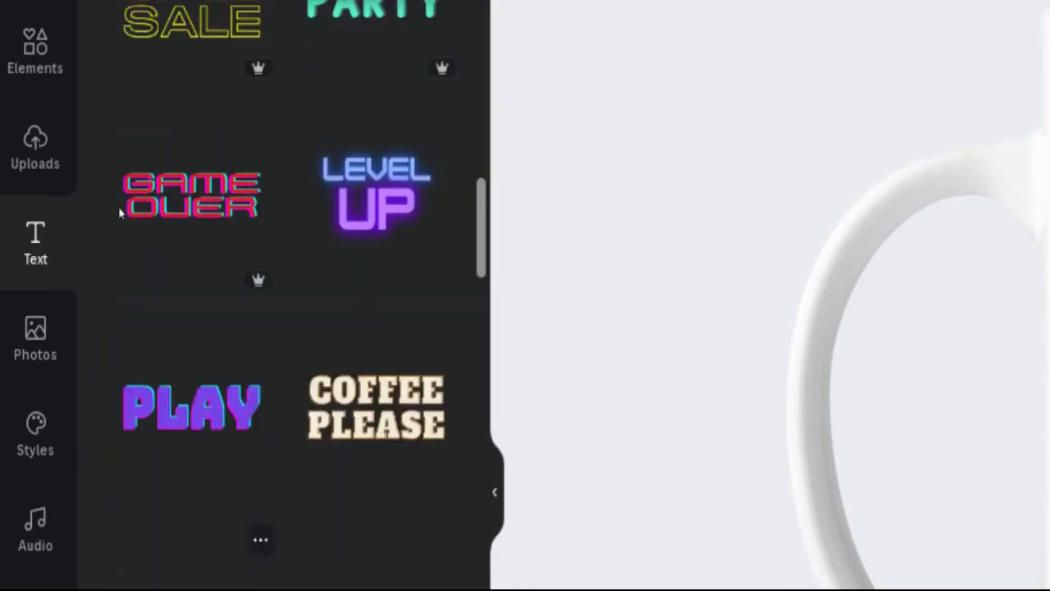
{"action": "scroll", "coordinate": [127, 190], "scroll_direction": "down", "scroll_amount": 10}
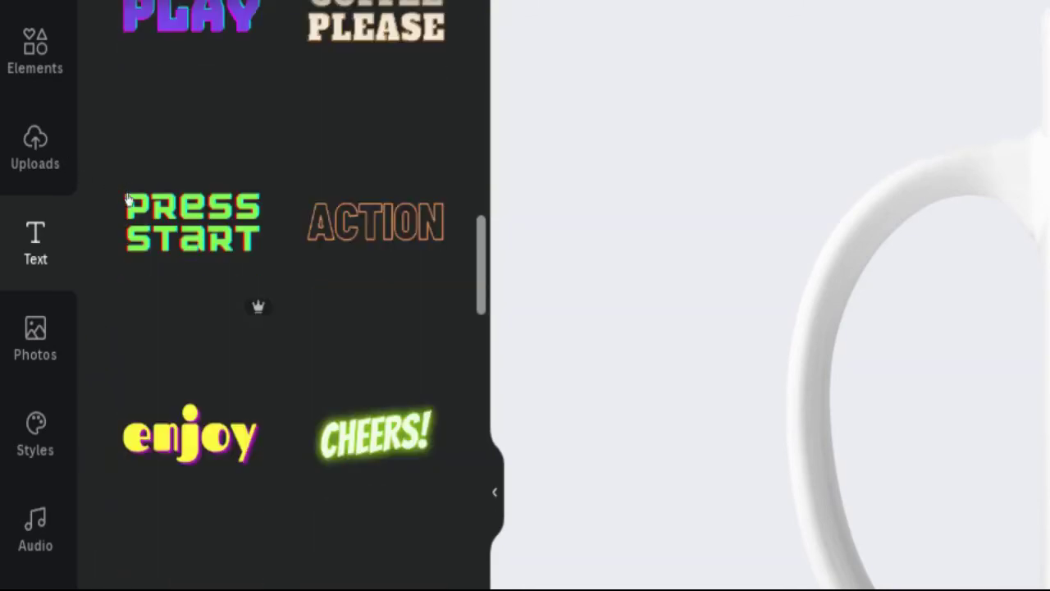
{"action": "scroll", "coordinate": [187, 239], "scroll_direction": "down", "scroll_amount": 3}
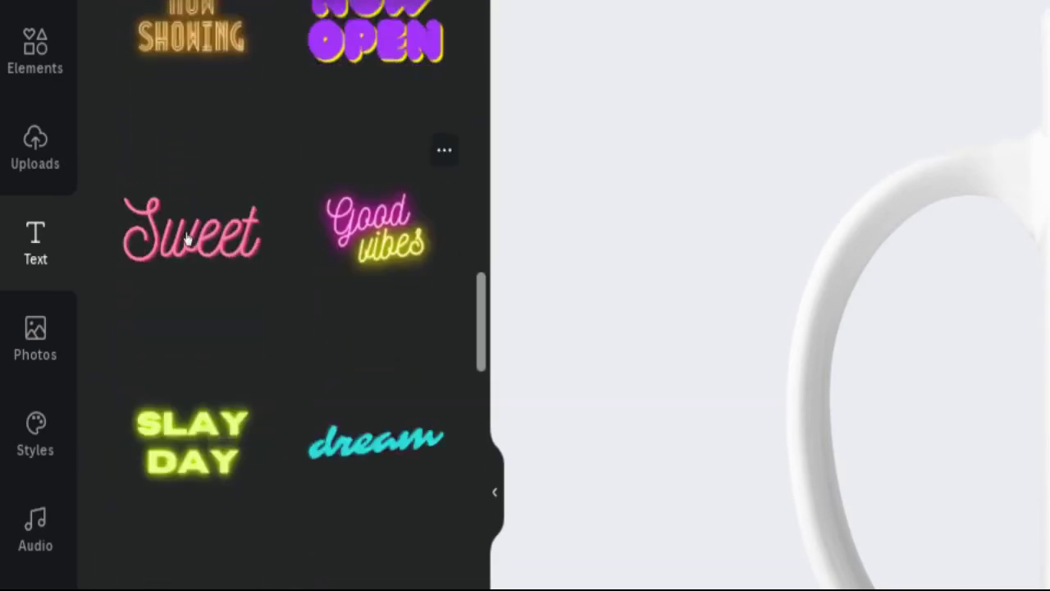
{"action": "scroll", "coordinate": [188, 237], "scroll_direction": "up", "scroll_amount": 6}
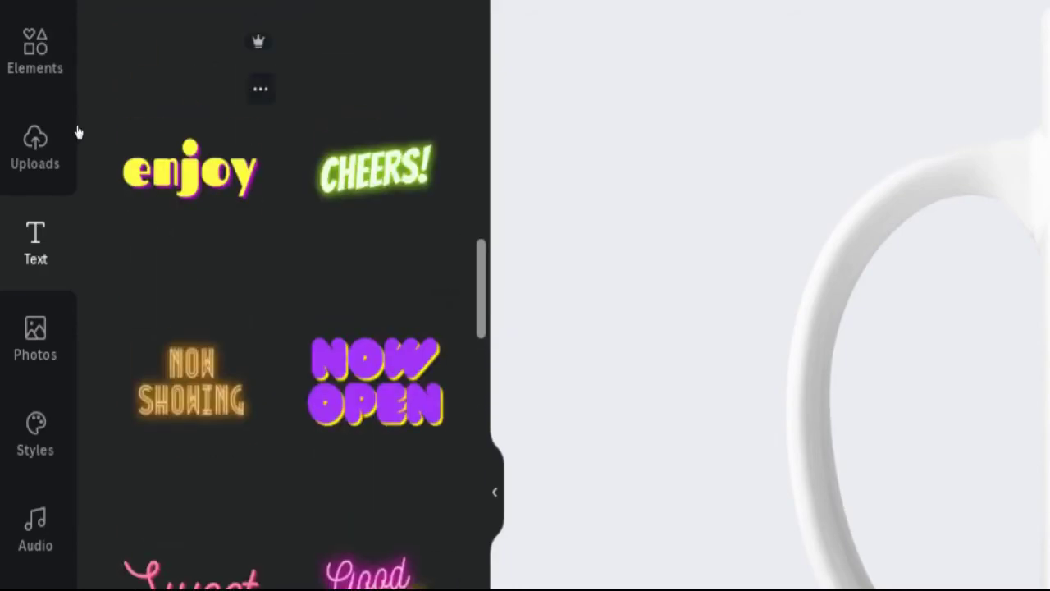
Add the yellow "enjoy" lettering to the mug, reworded as "PASSIVE INCOME" and scaled to a font size of 56.5
{"action": "left_click", "coordinate": [189, 170]}
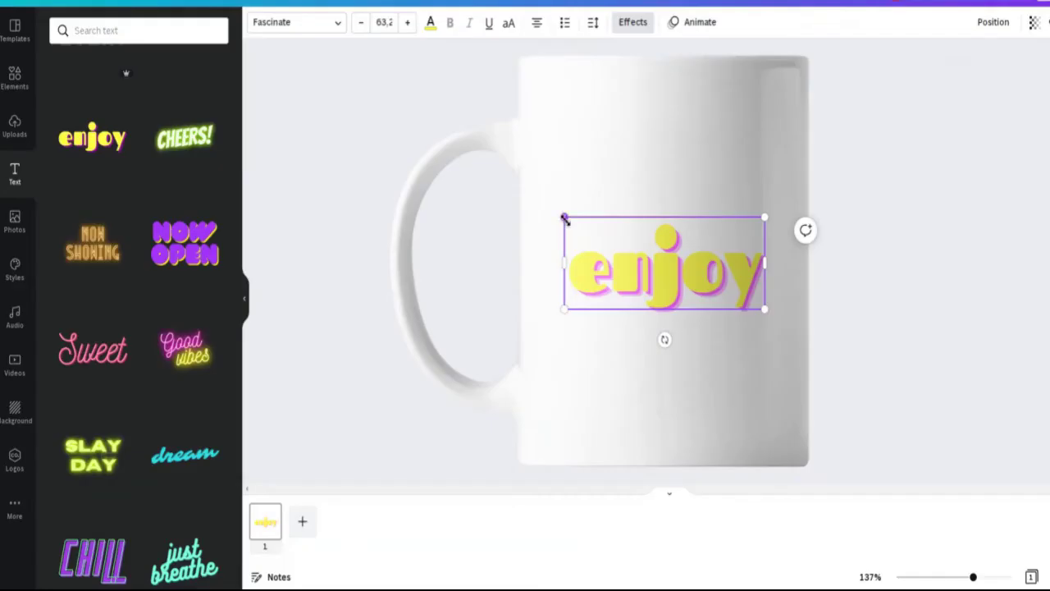
{"action": "left_click_drag", "start_coordinate": [564, 218], "coordinate": [529, 200]}
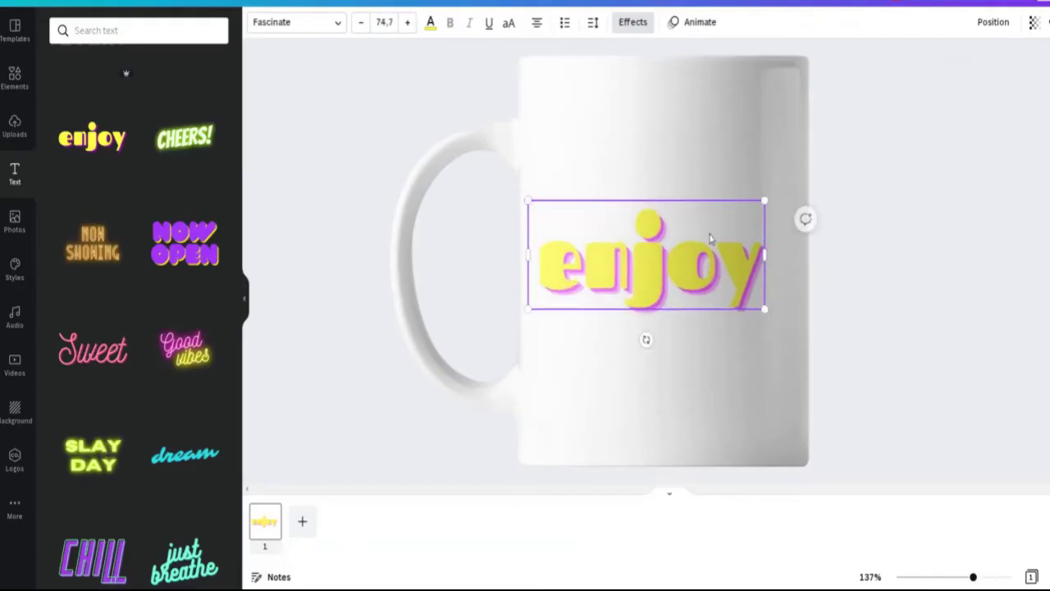
{"action": "left_click_drag", "start_coordinate": [765, 311], "coordinate": [797, 340]}
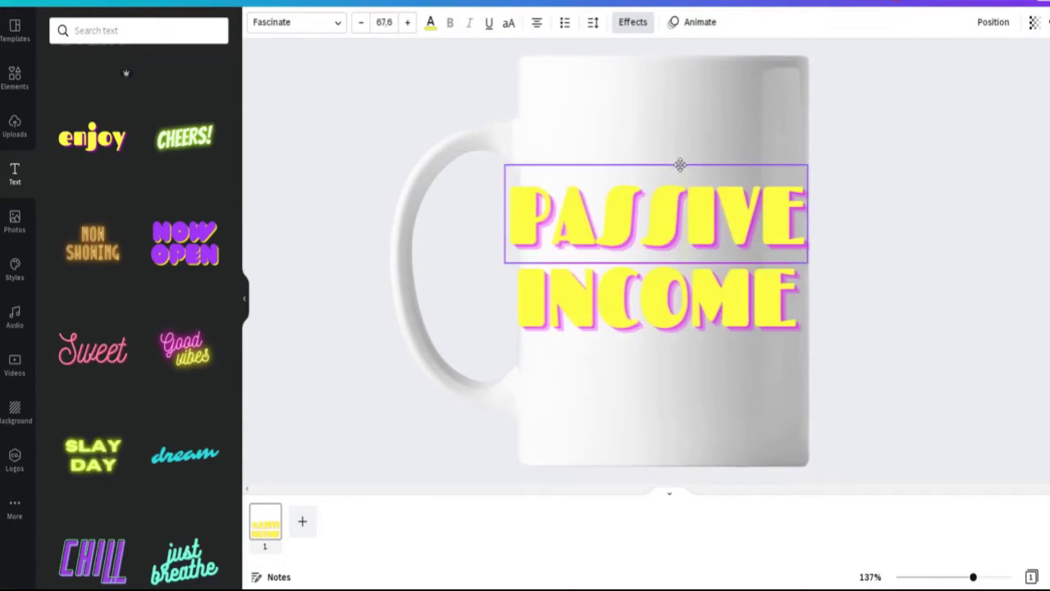
{"action": "left_click_drag", "start_coordinate": [507, 170], "coordinate": [555, 180]}
Recolour the entire "PASSIVE INCOME" text black and deselect it
{"action": "double_click", "coordinate": [610, 211]}
{"action": "key", "text": "ctrl+a"}
{"action": "left_click", "coordinate": [430, 22]}
{"action": "left_click", "coordinate": [72, 214]}
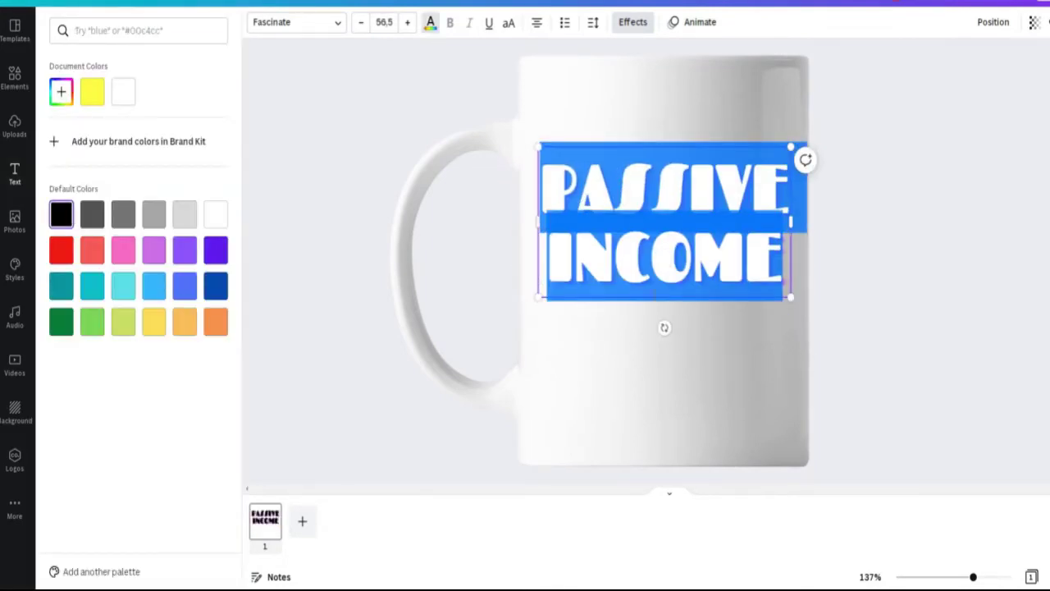
{"action": "left_click", "coordinate": [678, 334]}
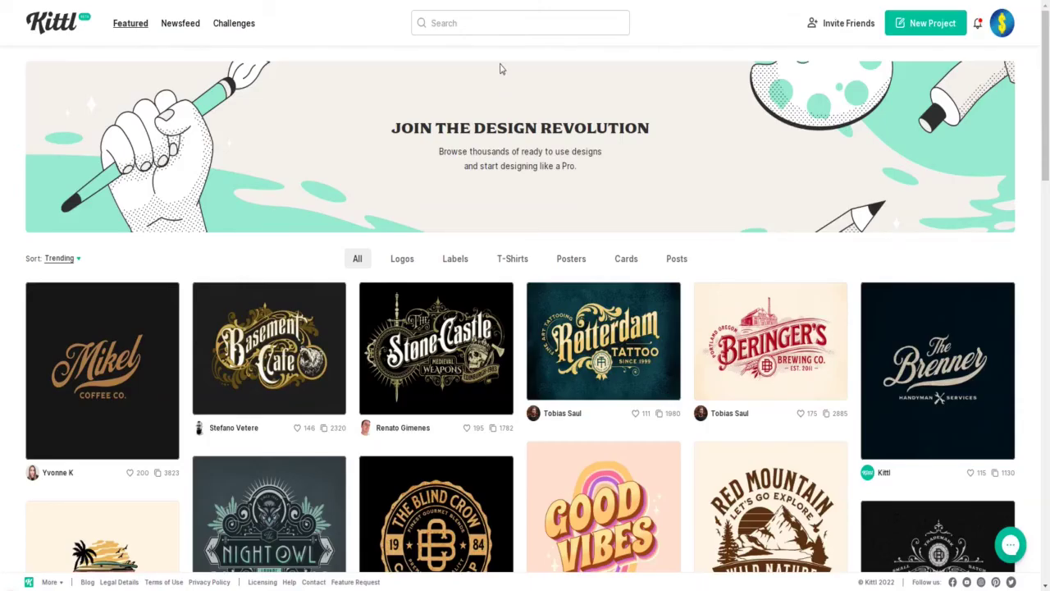
Switch to Kittl, narrow the ready-made designs to logos and start a project from the Sunset California Club design
{"action": "scroll", "coordinate": [501, 69], "scroll_direction": "down", "scroll_amount": 15}
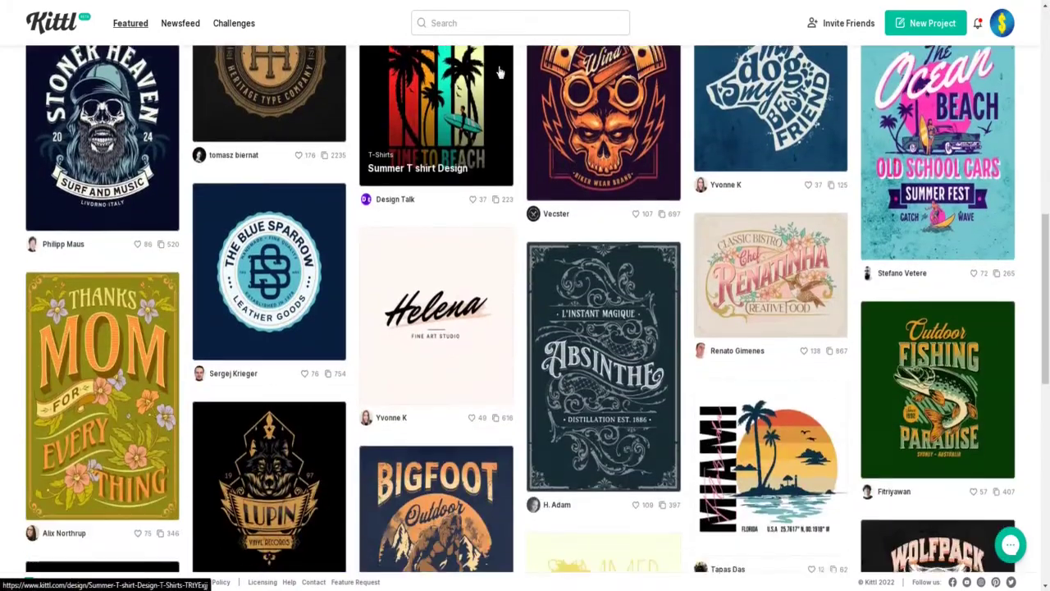
{"action": "scroll", "coordinate": [492, 85], "scroll_direction": "down", "scroll_amount": 3}
{"action": "scroll", "coordinate": [493, 107], "scroll_direction": "up", "scroll_amount": 10}
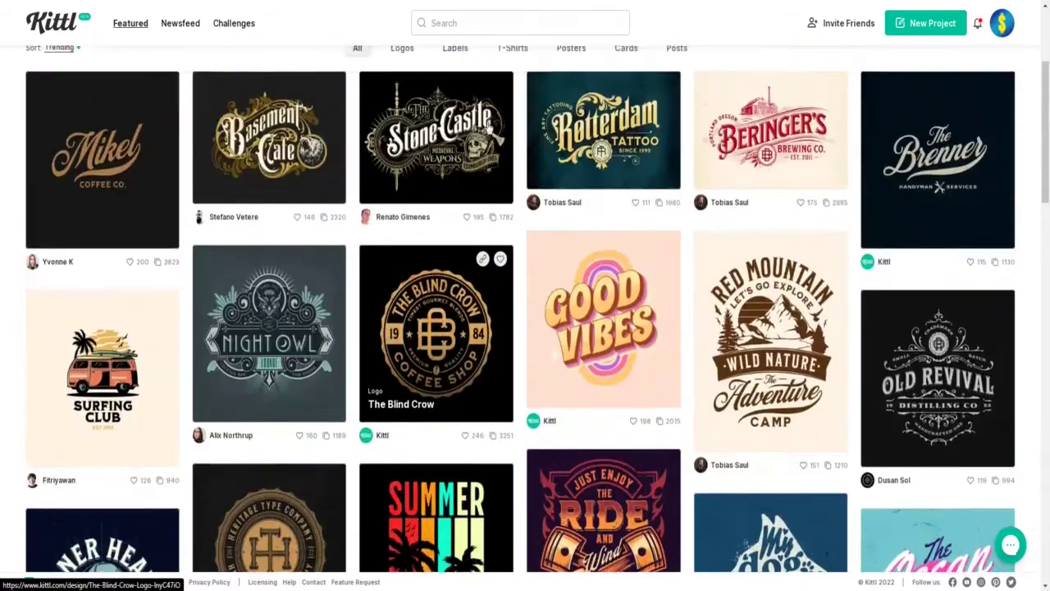
{"action": "scroll", "coordinate": [487, 122], "scroll_direction": "up", "scroll_amount": 3}
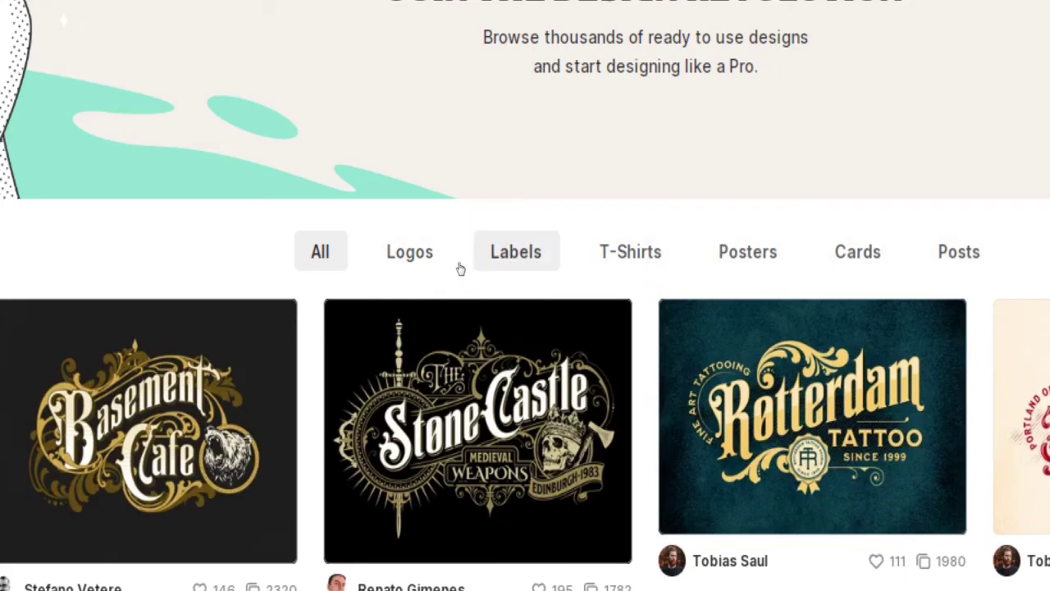
{"action": "left_click", "coordinate": [412, 269]}
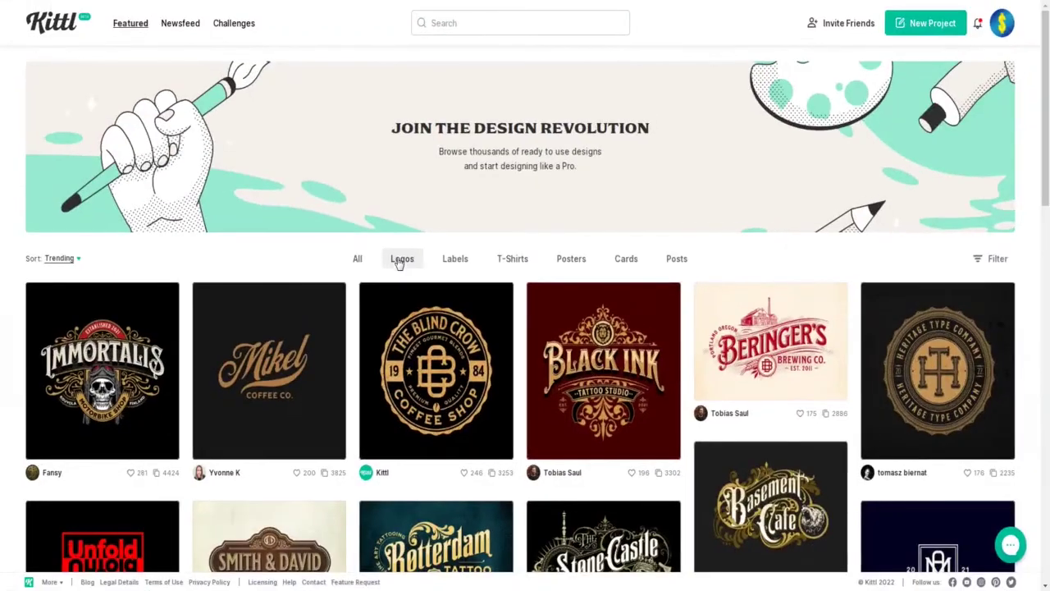
{"action": "scroll", "coordinate": [429, 264], "scroll_direction": "down", "scroll_amount": 10}
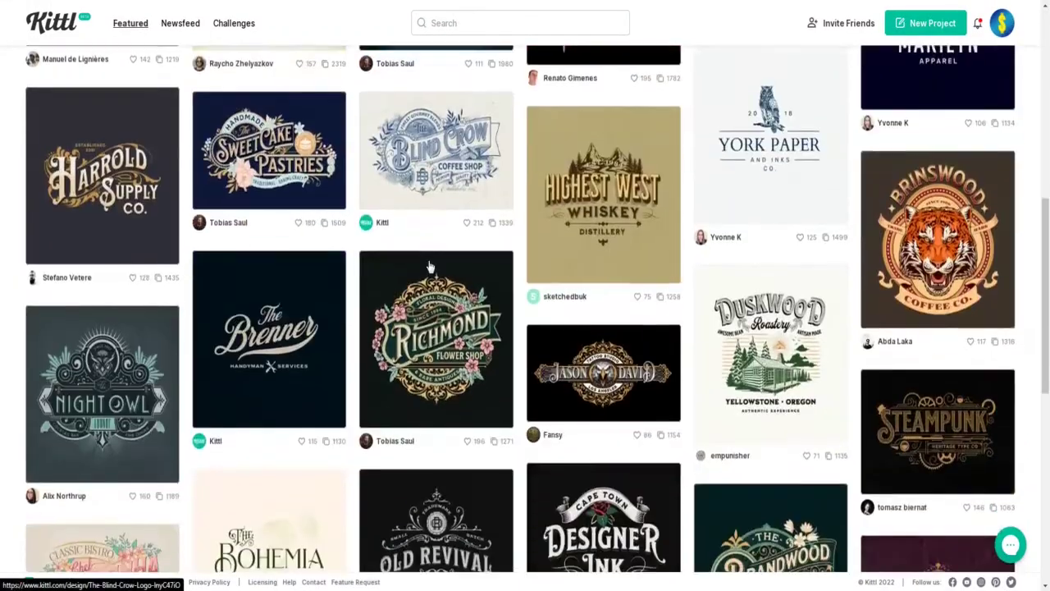
{"action": "scroll", "coordinate": [428, 264], "scroll_direction": "down", "scroll_amount": 10}
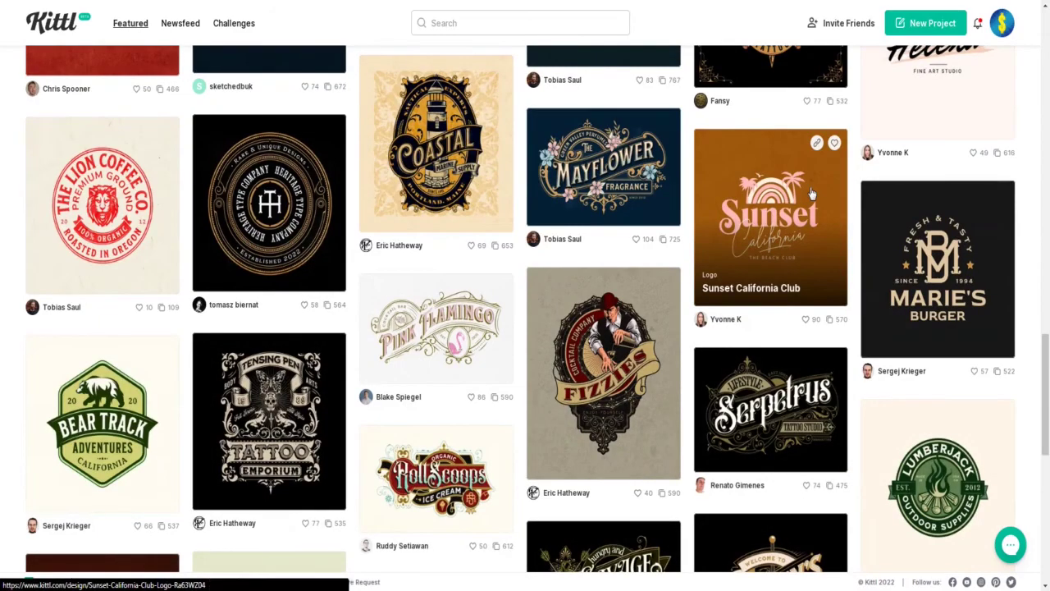
{"action": "left_click", "coordinate": [771, 197]}
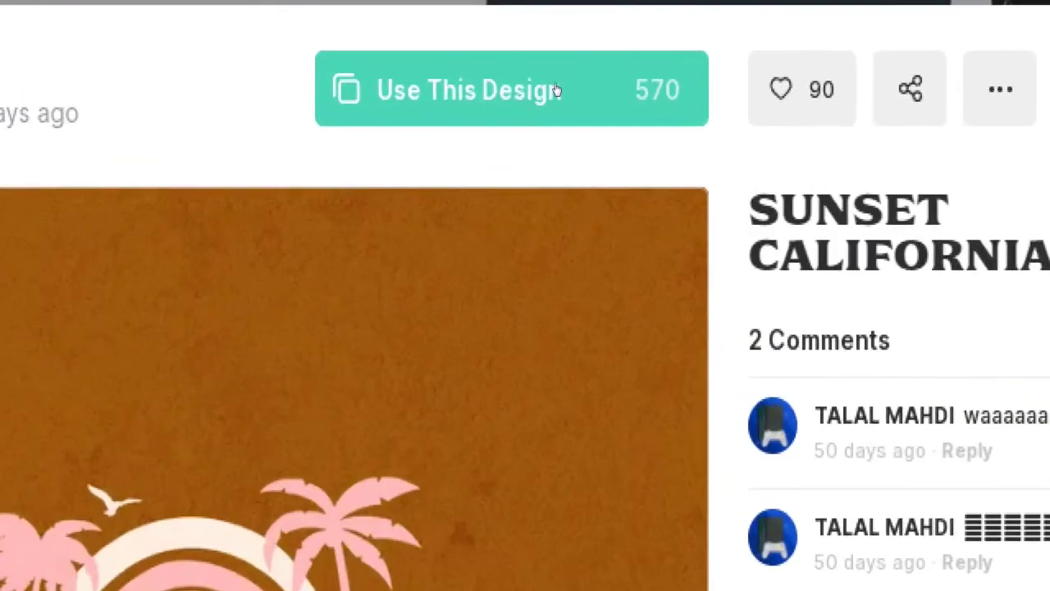
{"action": "left_click", "coordinate": [527, 95]}
Look through the saved projects, templates, text presets and the ornament and illustration elements available in the editor
{"action": "left_click", "coordinate": [13, 223]}
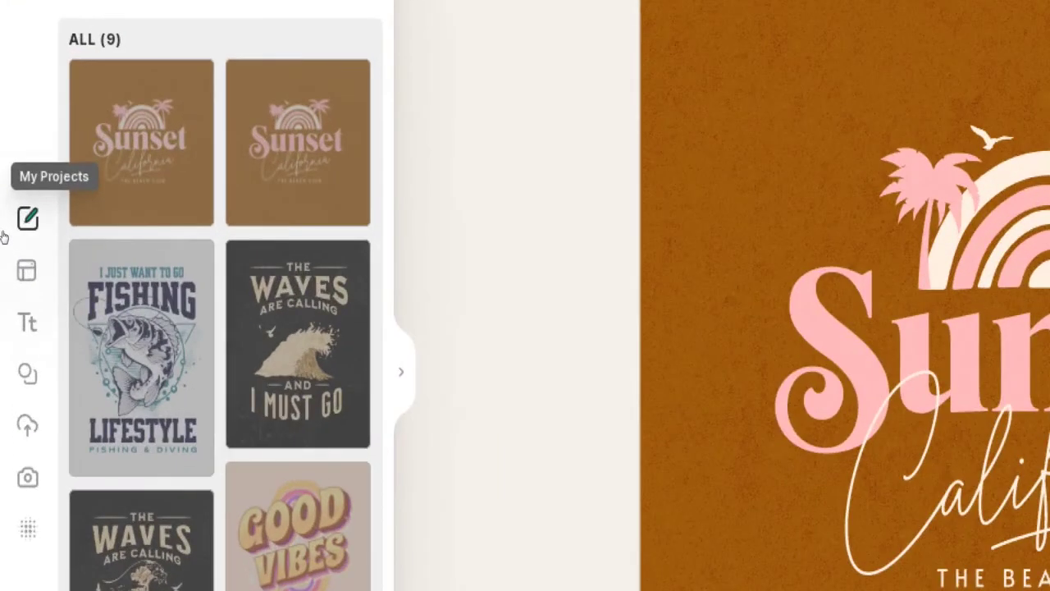
{"action": "left_click", "coordinate": [23, 263]}
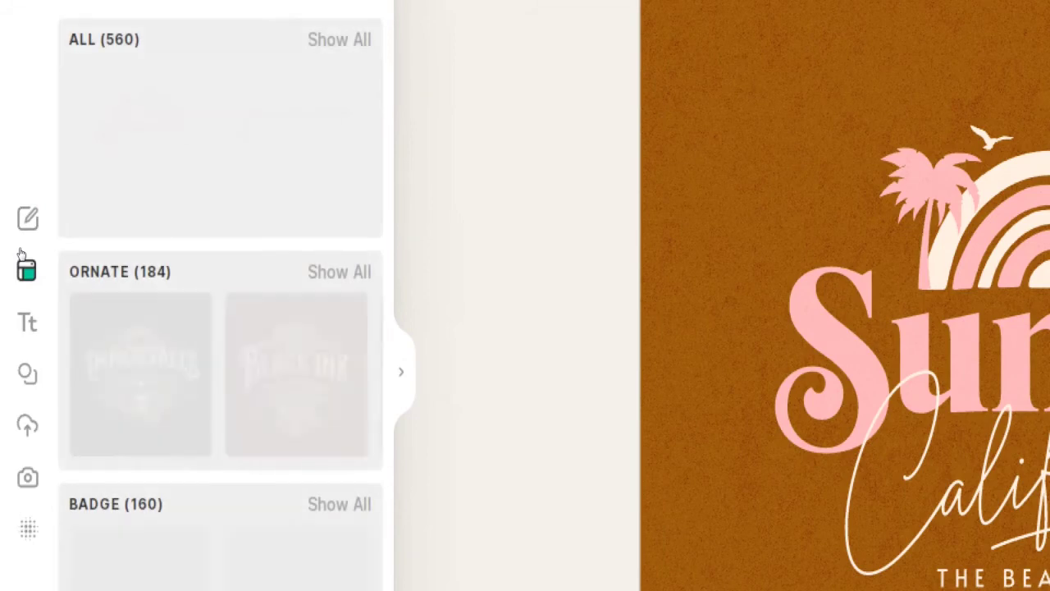
{"action": "key", "text": "t"}
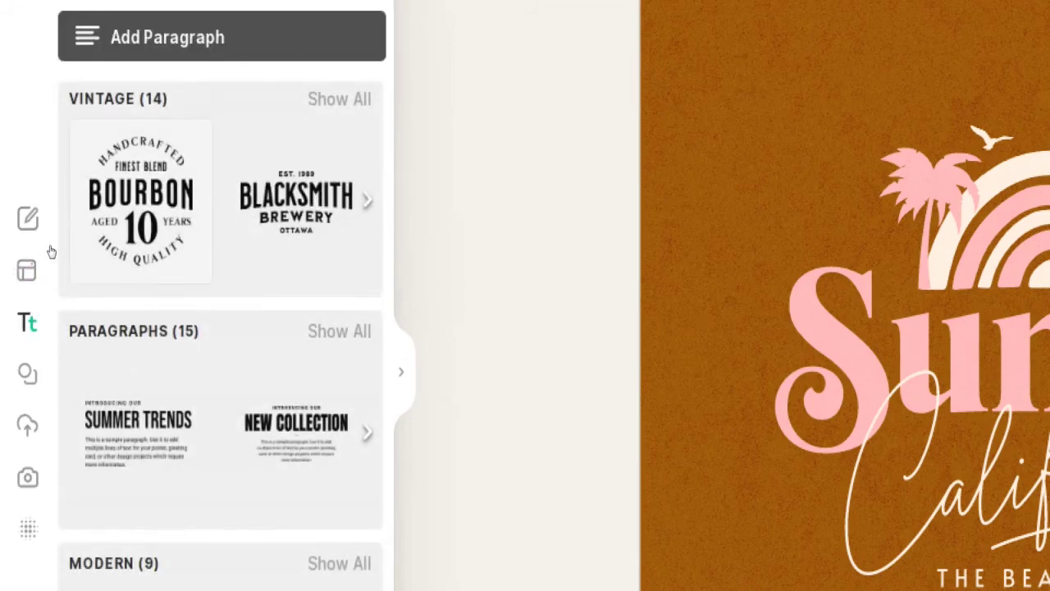
{"action": "scroll", "coordinate": [72, 241], "scroll_direction": "down", "scroll_amount": 5}
{"action": "scroll", "coordinate": [42, 262], "scroll_direction": "up", "scroll_amount": 5}
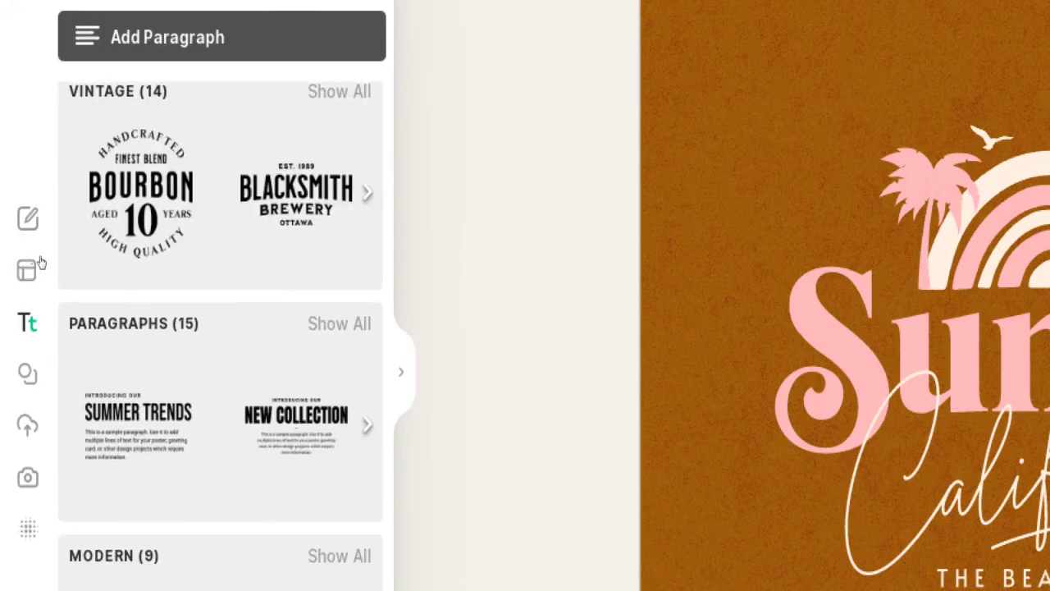
{"action": "left_click", "coordinate": [13, 264]}
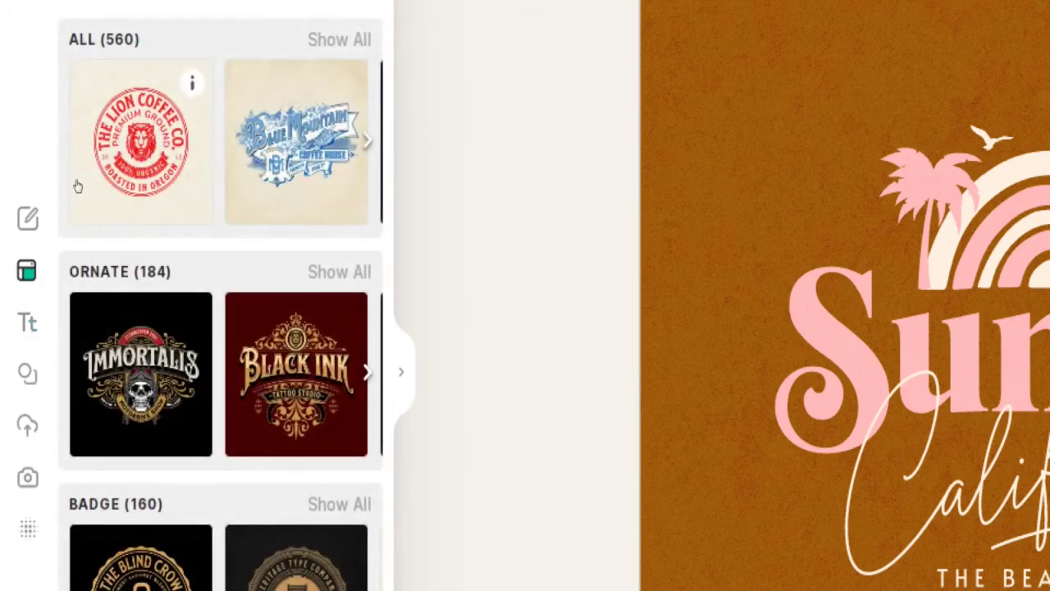
{"action": "key", "text": "e"}
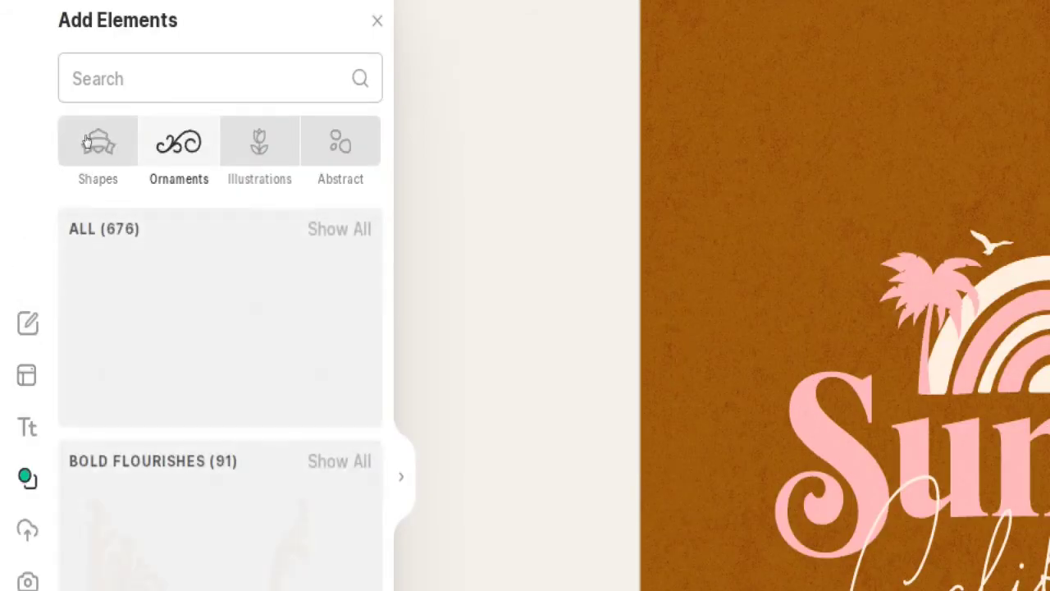
{"action": "key", "text": "Right"}
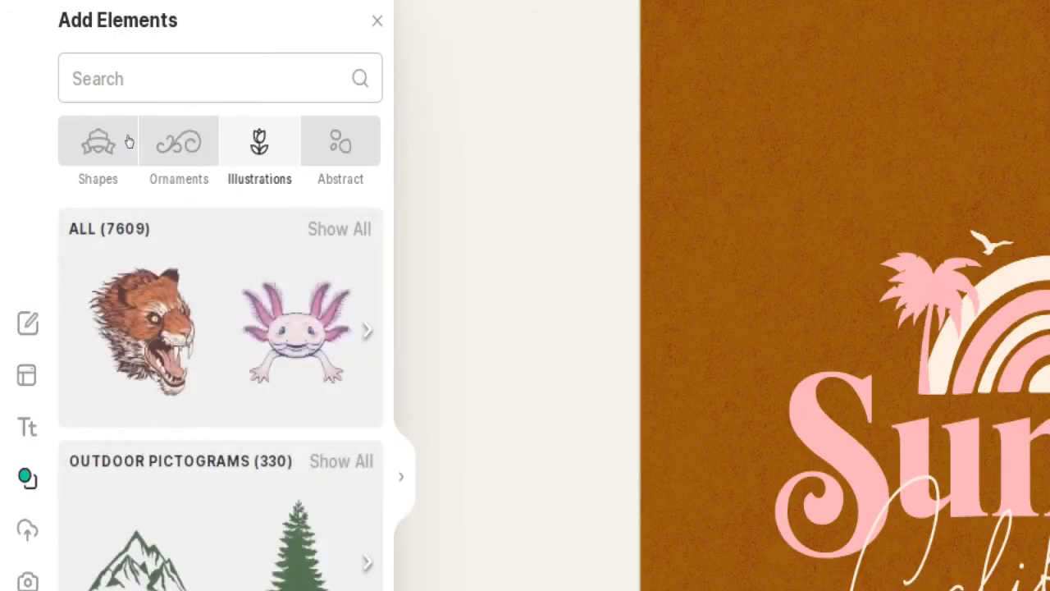
{"action": "scroll", "coordinate": [102, 214], "scroll_direction": "down", "scroll_amount": 20}
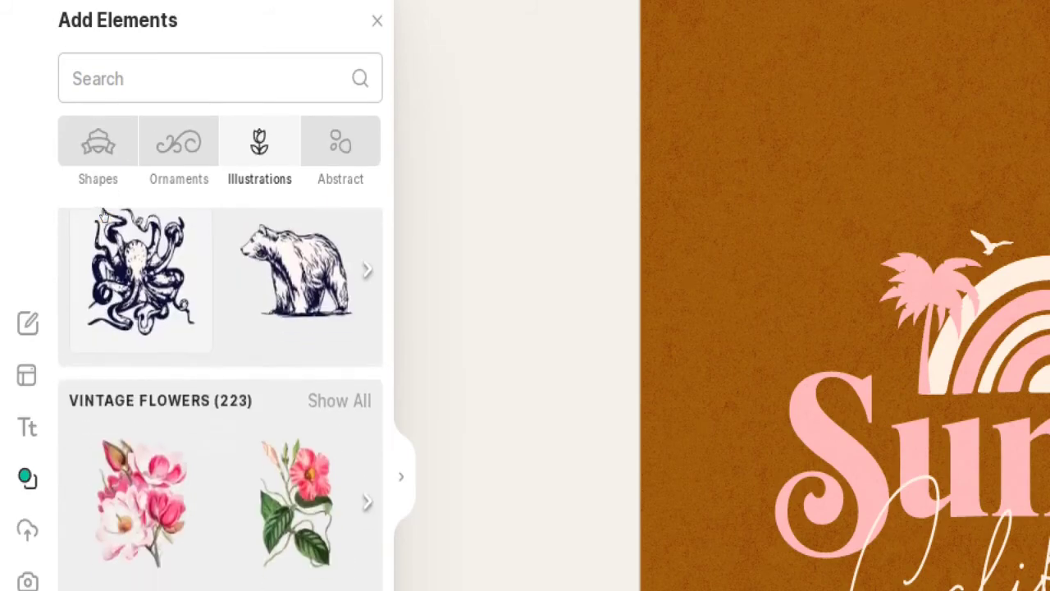
{"action": "scroll", "coordinate": [102, 214], "scroll_direction": "down", "scroll_amount": 3}
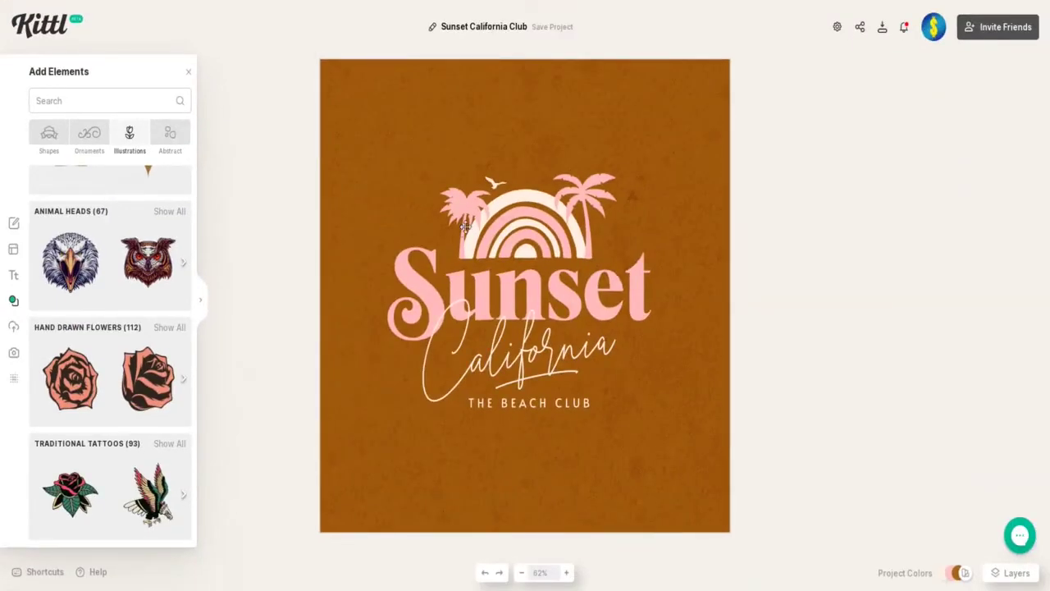
Select the palm-and-rainbow graphic and the "Sunset" headline in turn to view their editing settings
{"action": "left_click", "coordinate": [465, 227]}
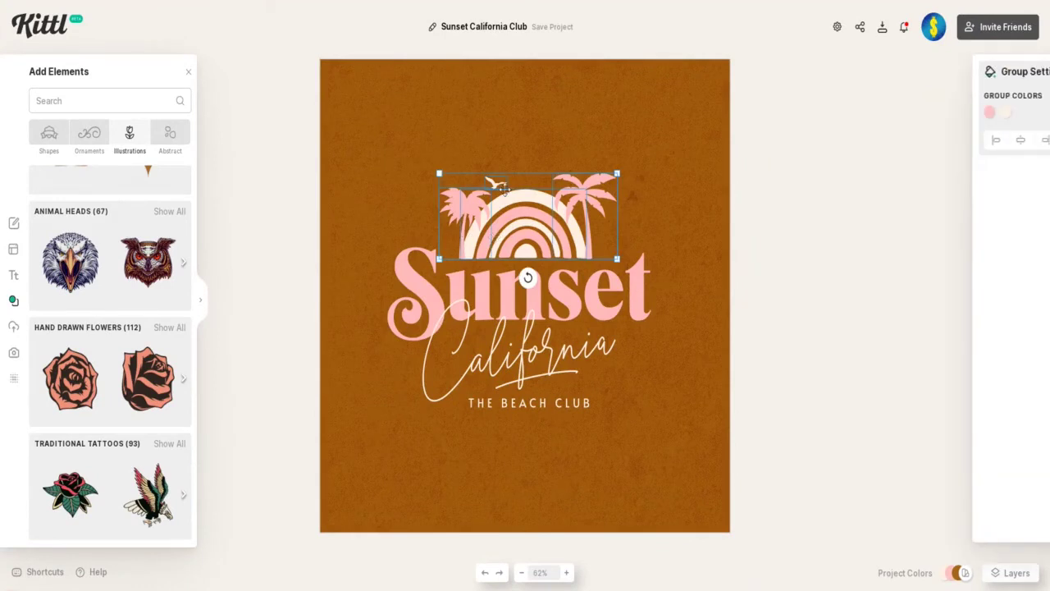
{"action": "left_click", "coordinate": [463, 142]}
{"action": "left_click", "coordinate": [530, 241]}
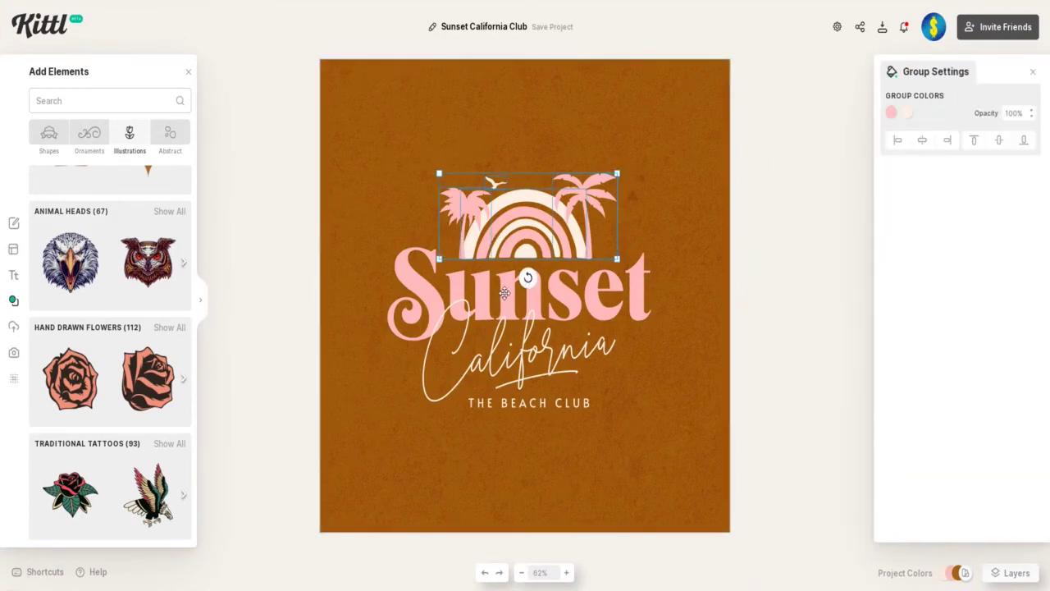
{"action": "left_click", "coordinate": [505, 293]}
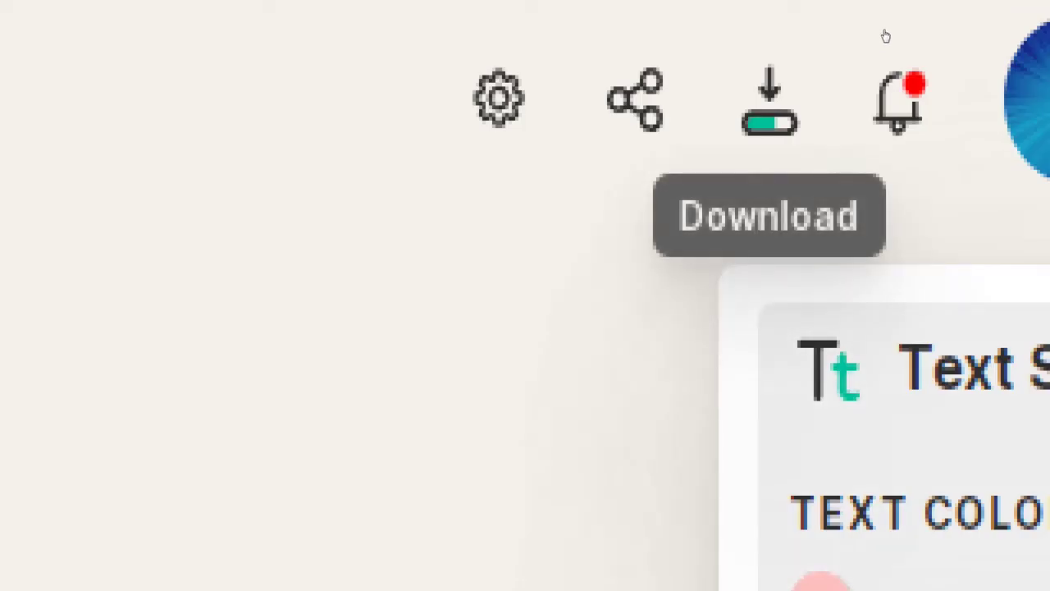
Download the Sunset California Club design as an 800 × 800 px PNG
{"action": "left_click", "coordinate": [768, 102]}
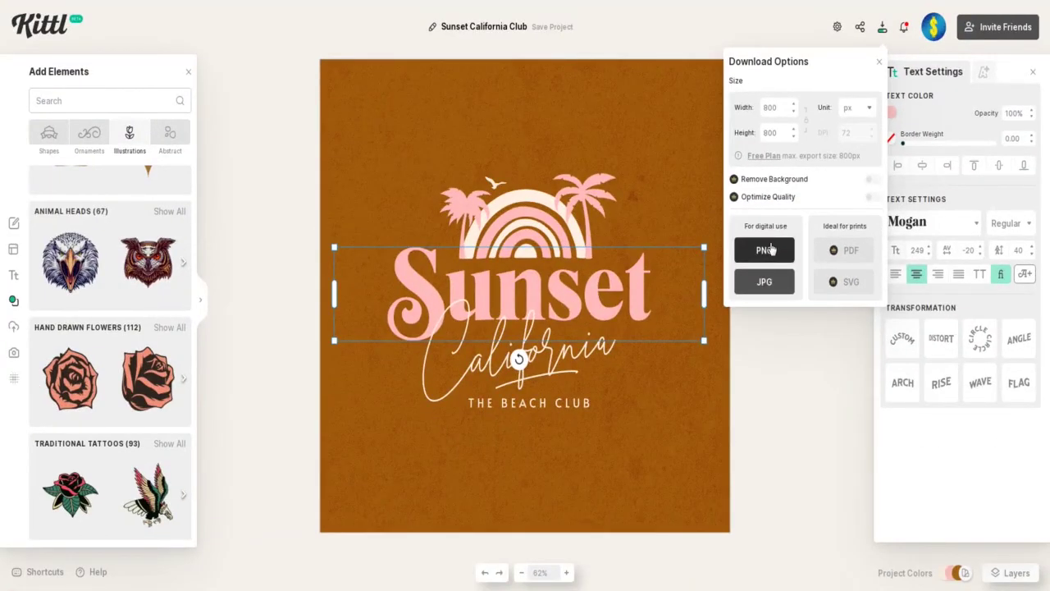
{"action": "left_click", "coordinate": [771, 249]}
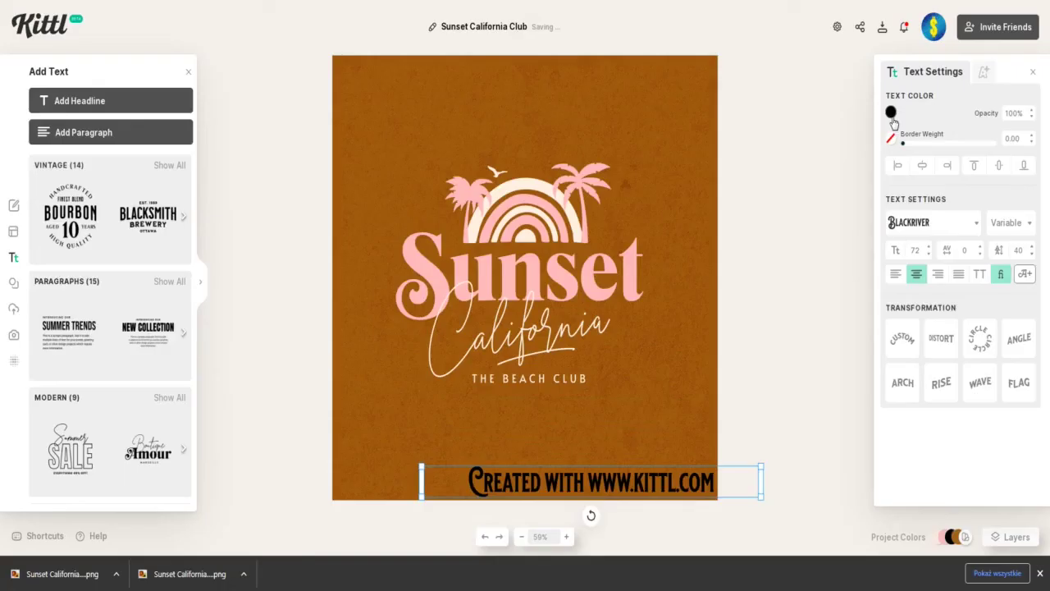
{"action": "left_click", "coordinate": [891, 111]}
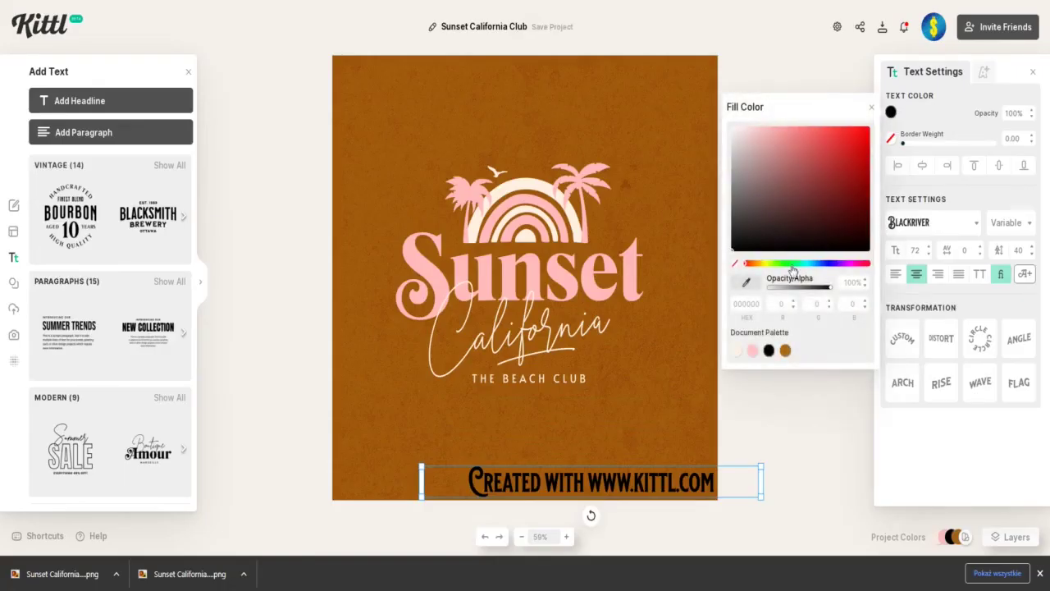
{"action": "left_click", "coordinate": [747, 284]}
{"action": "left_click", "coordinate": [691, 336]}
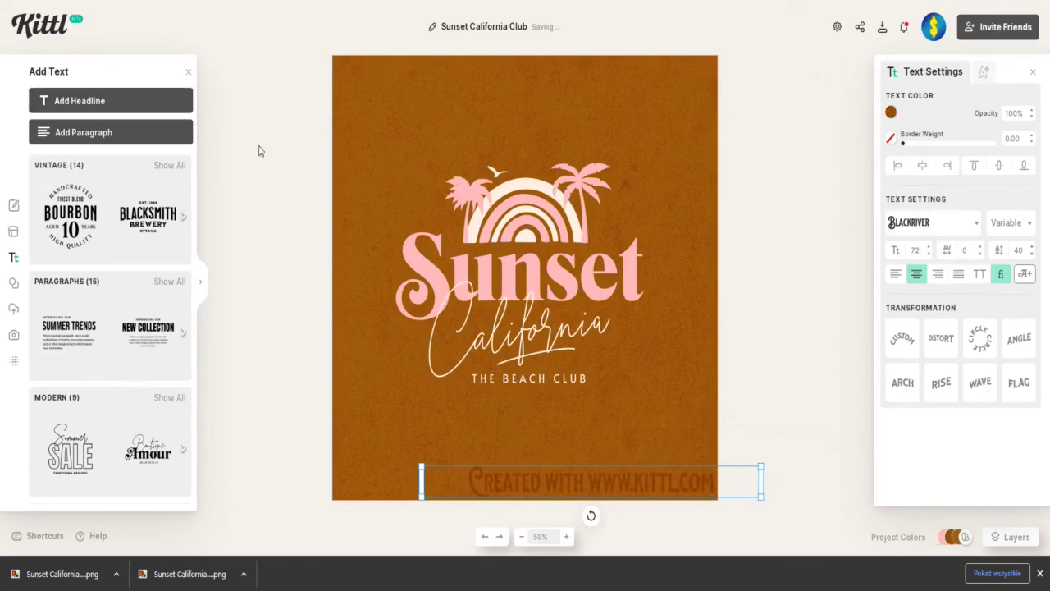
{"action": "left_click", "coordinate": [891, 112]}
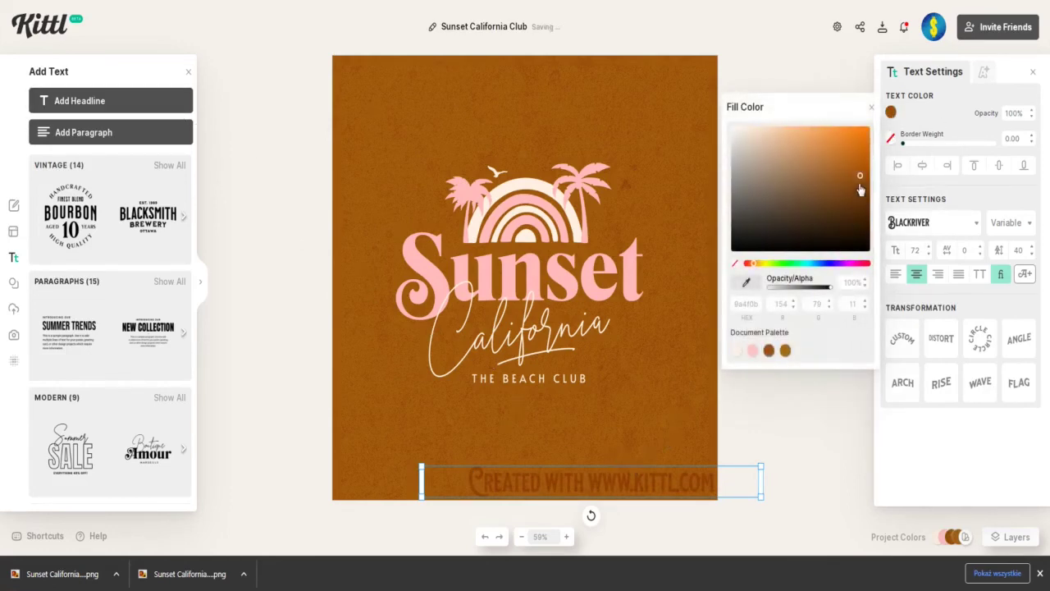